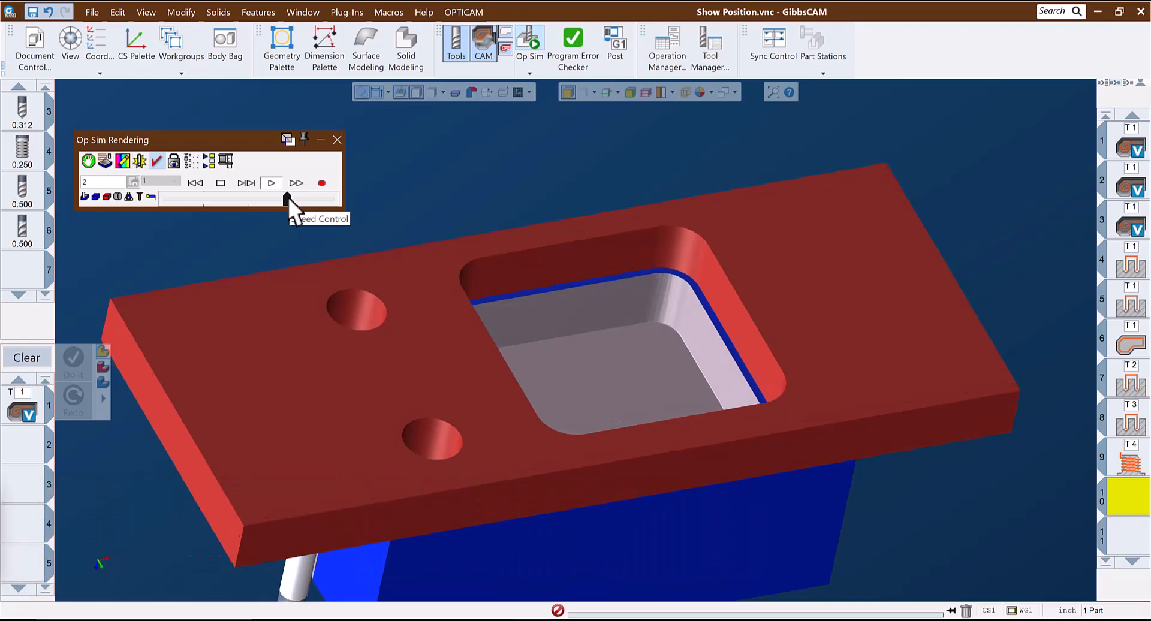
View the Op Sim machining simulation from above the part at increasing playback speed and close it.
middle_drag(614, 466, 552, 382)
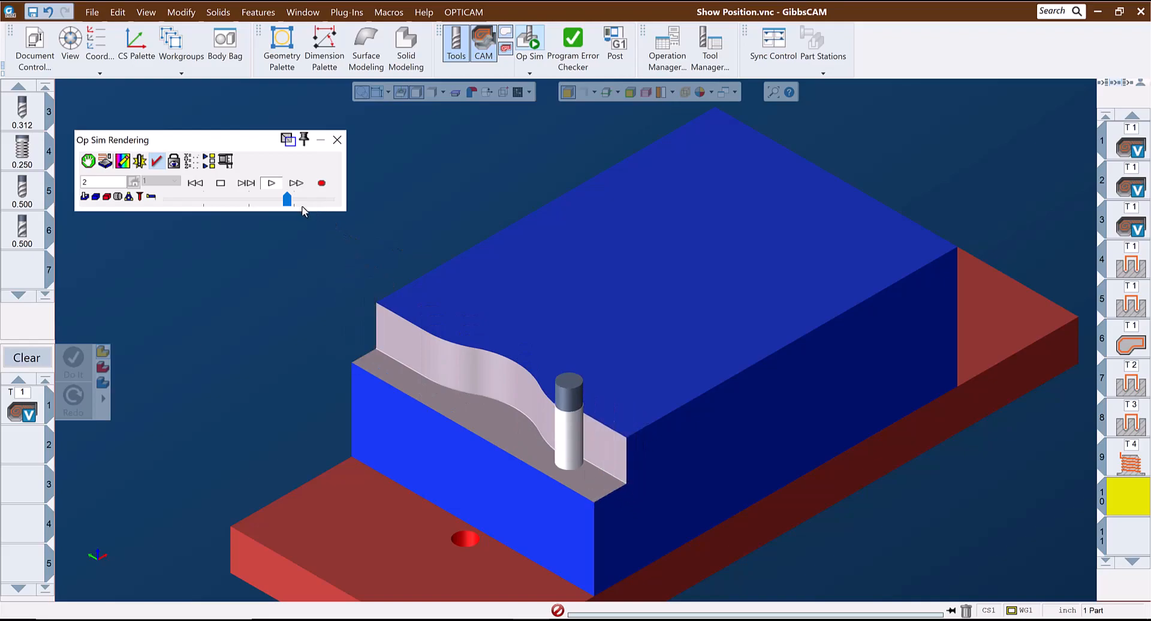
mouse_move(288, 199)
mouse_down()
mouse_move(301, 199)
mouse_move(278, 199)
mouse_move(300, 201)
mouse_up()
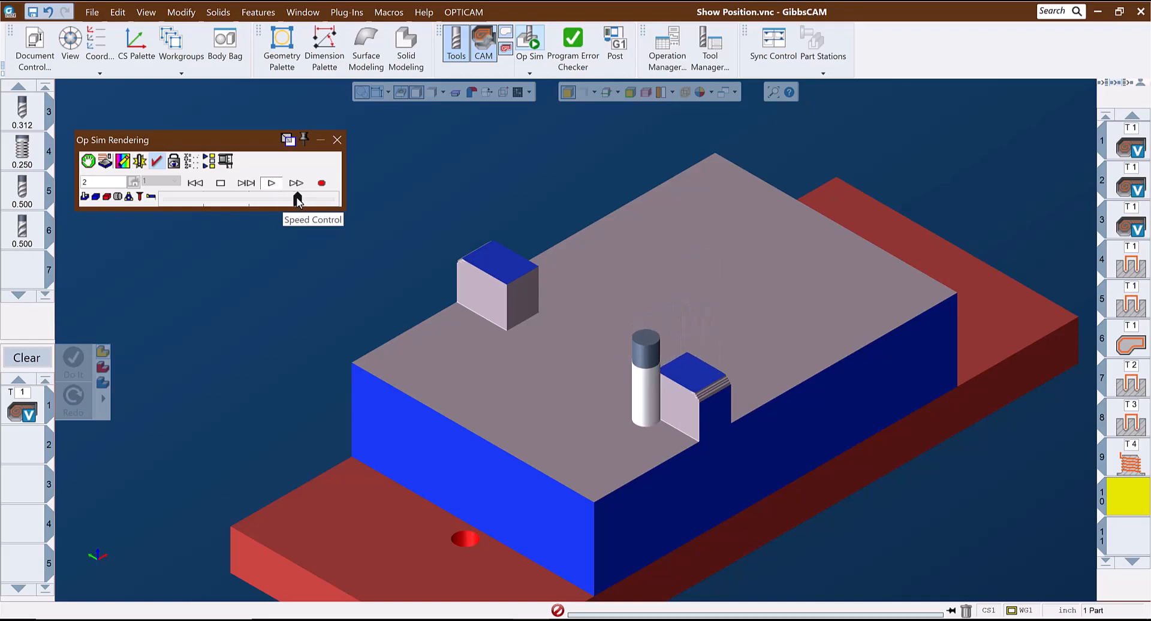
drag(298, 199, 320, 196)
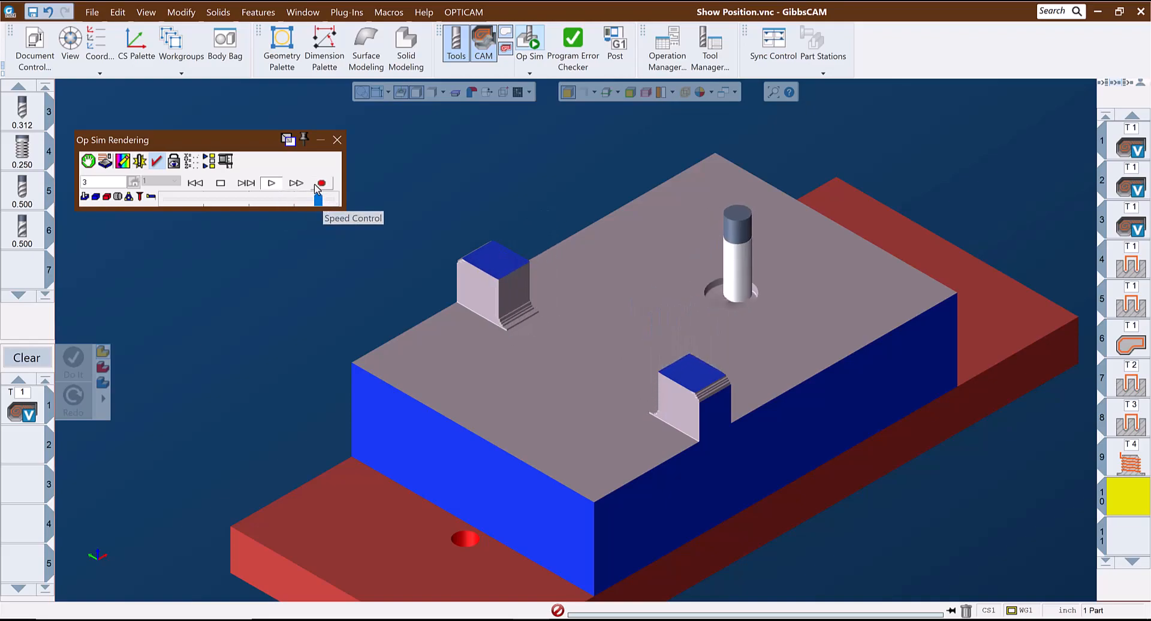
click(337, 140)
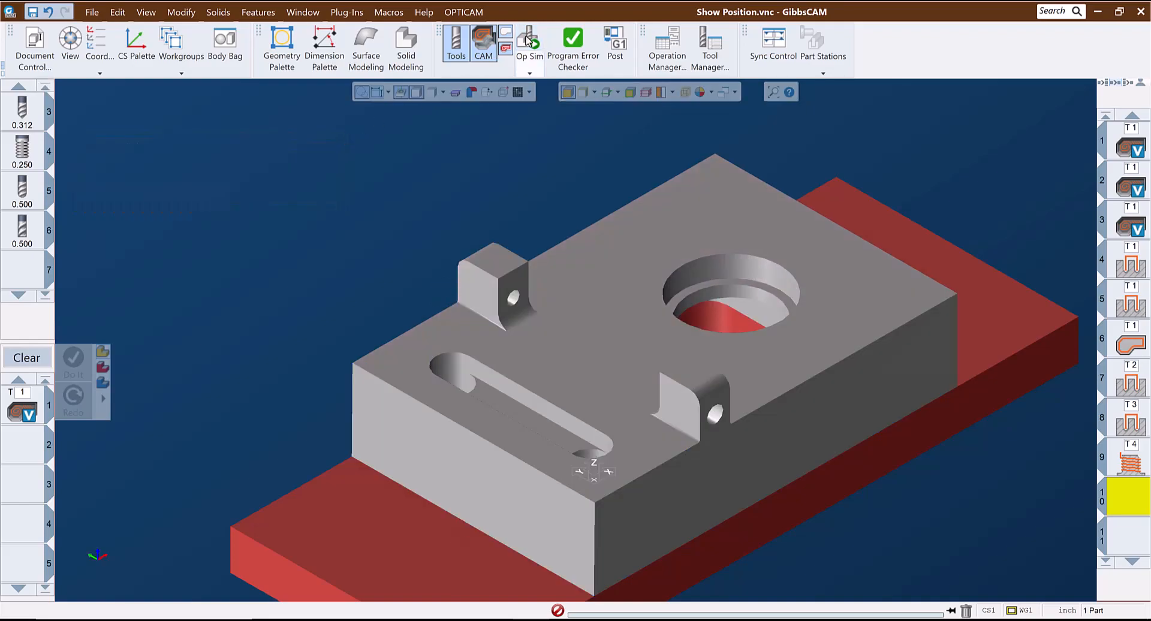
Open the Show Position plug-in and cycle its modes to the H, V, D position display.
click(354, 13)
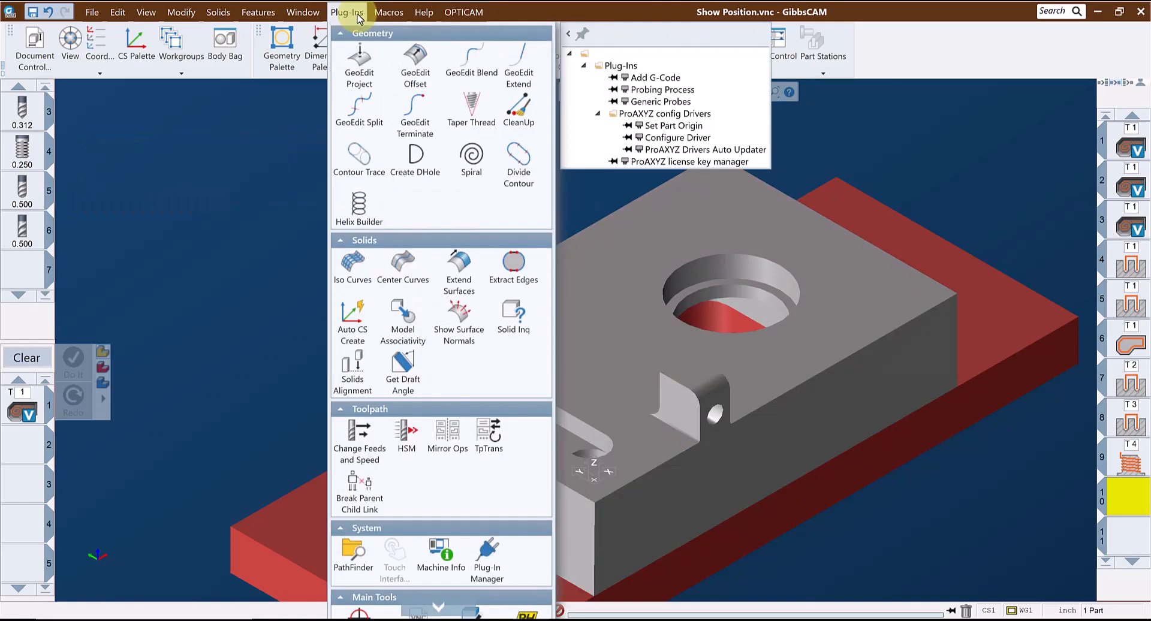
scroll(353, 590, down, 2)
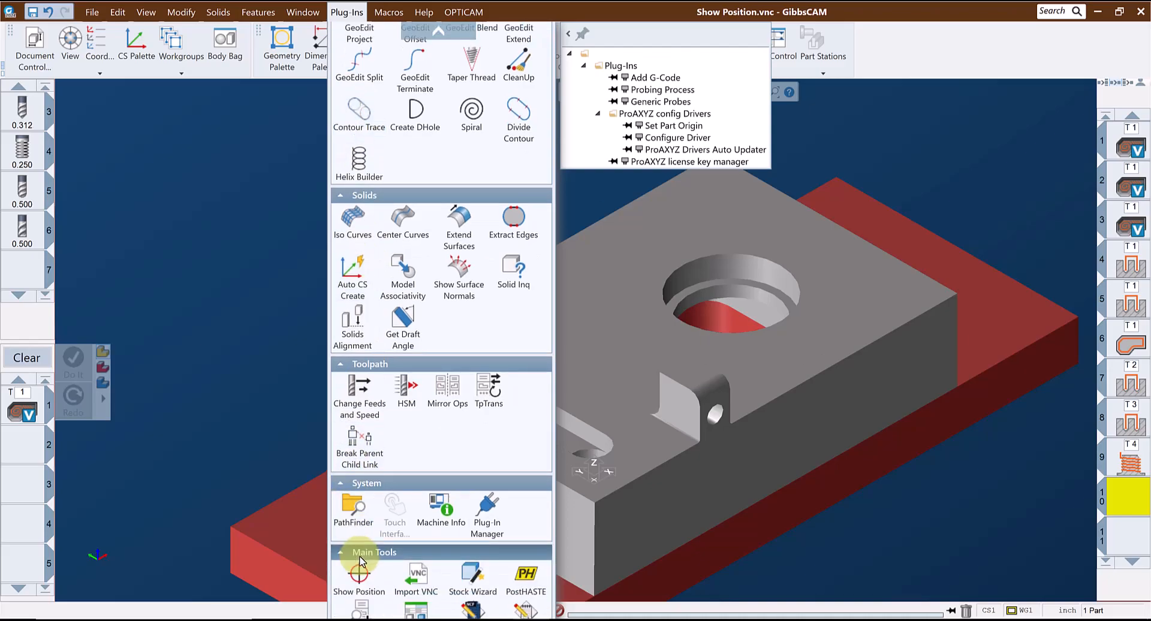
scroll(360, 561, down, 1)
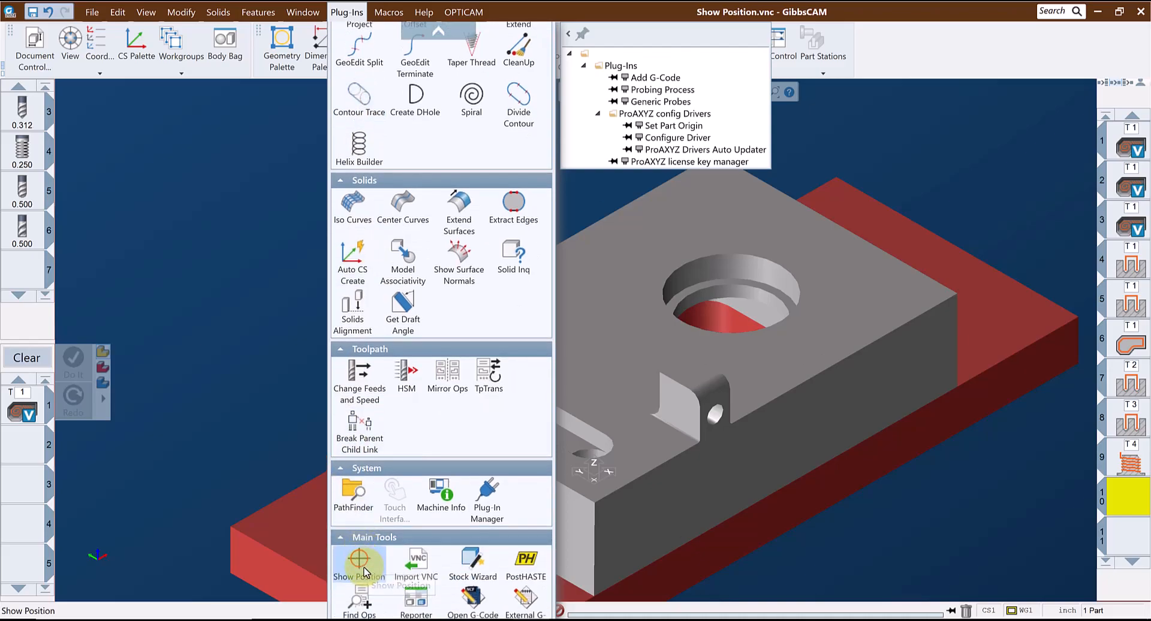
click(363, 570)
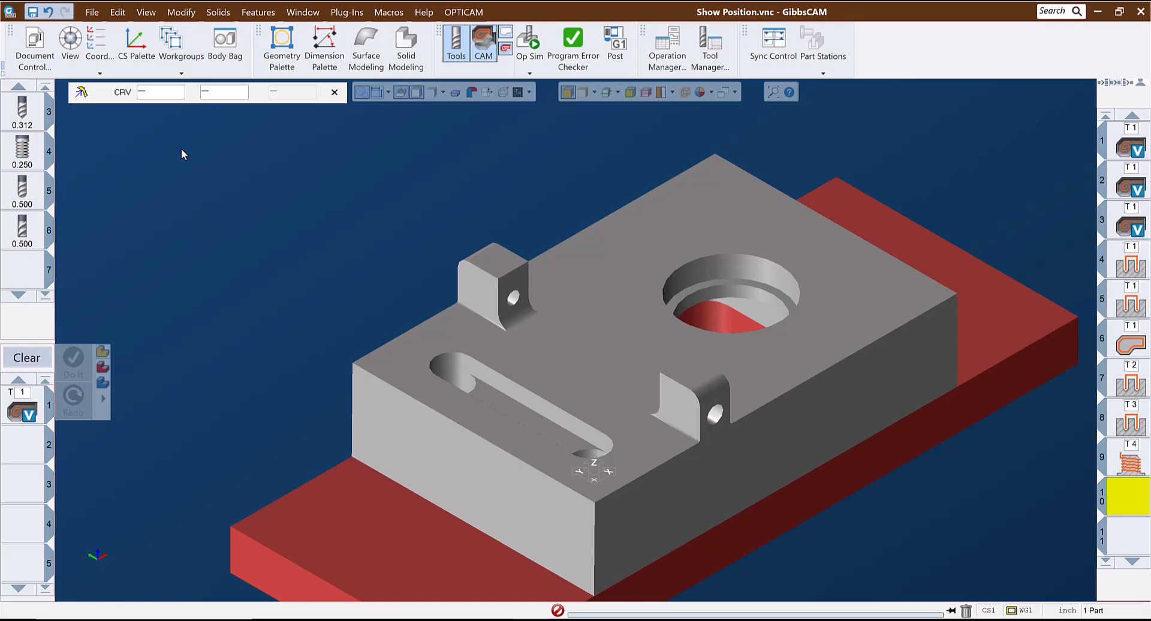
click(80, 93)
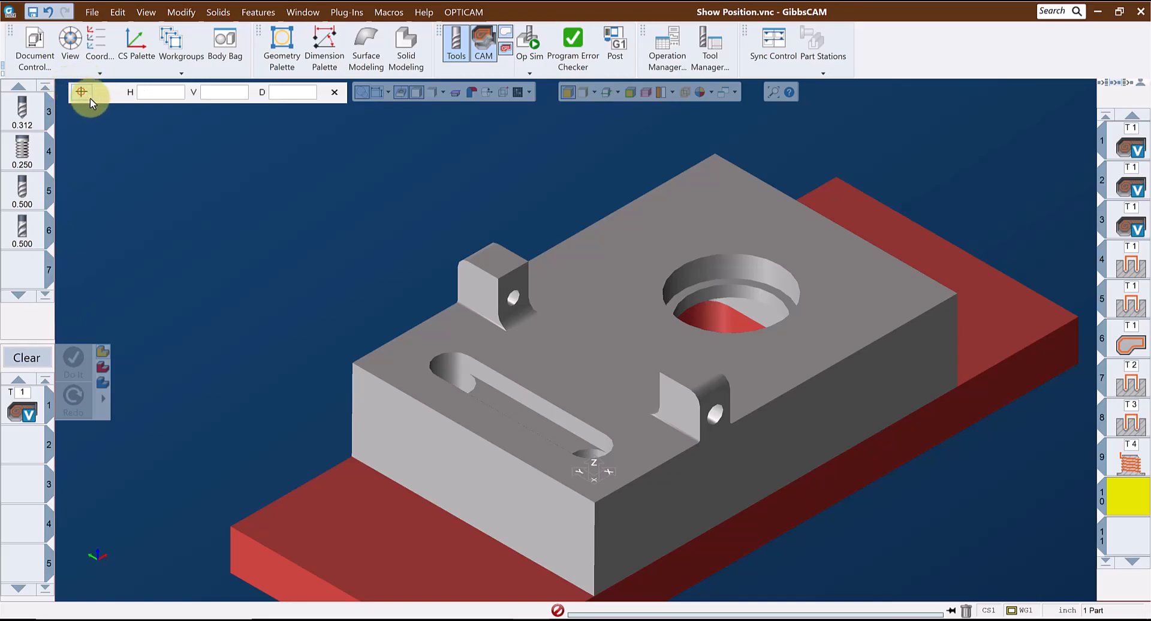
click(82, 93)
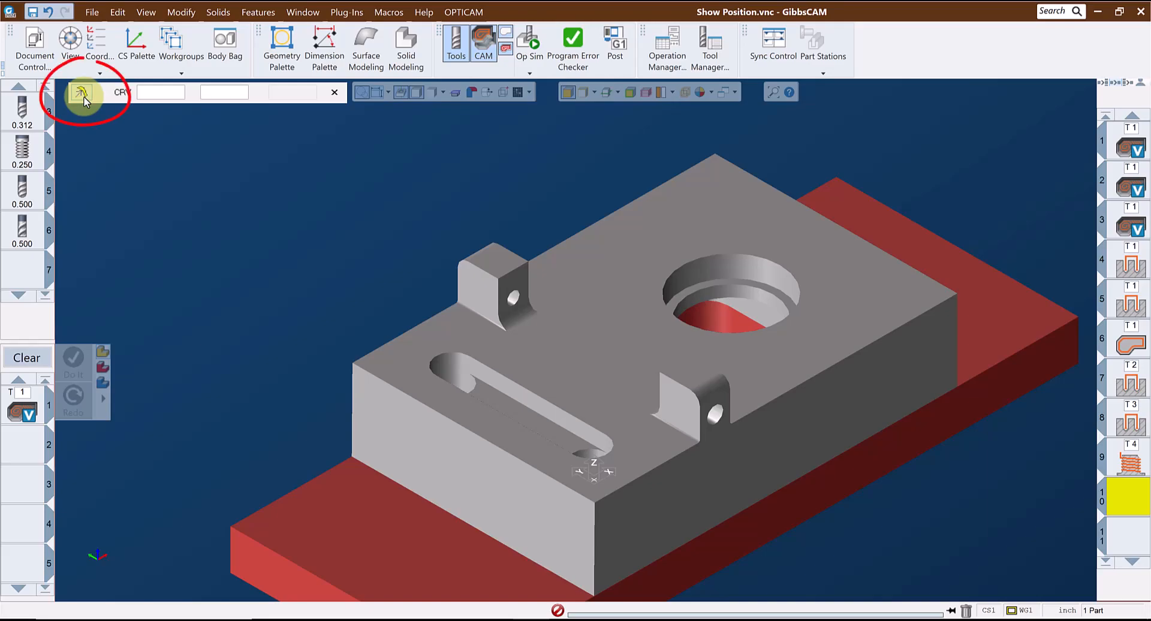
click(84, 97)
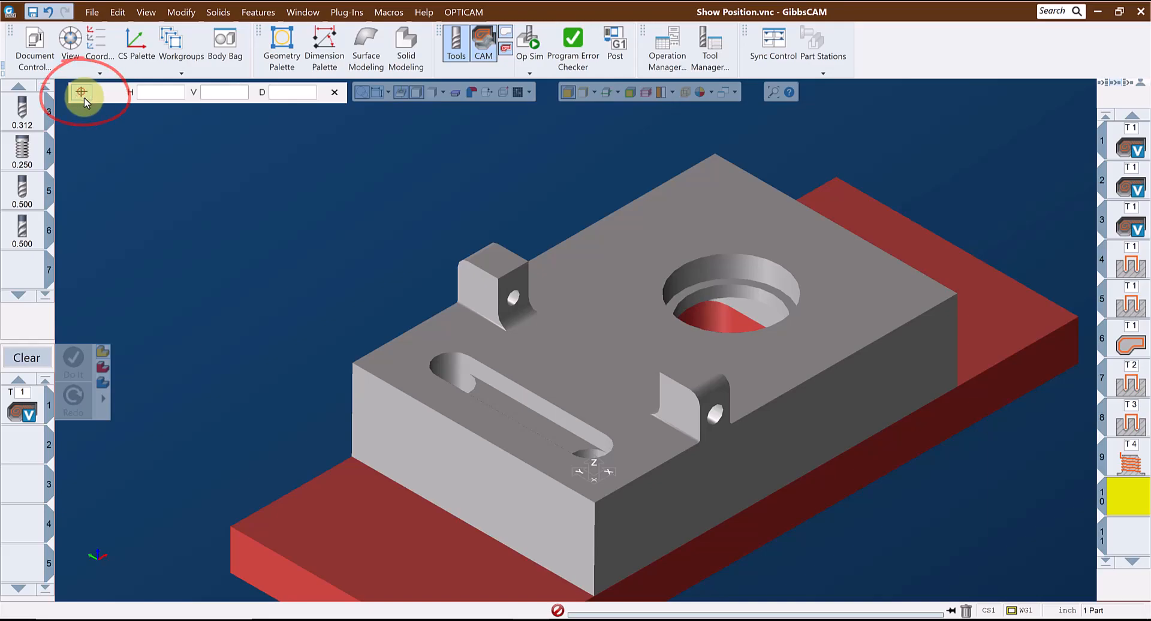
Run the Op Sim simulation, pausing and resuming it to read the tool's H, V, D position, and close it.
click(528, 40)
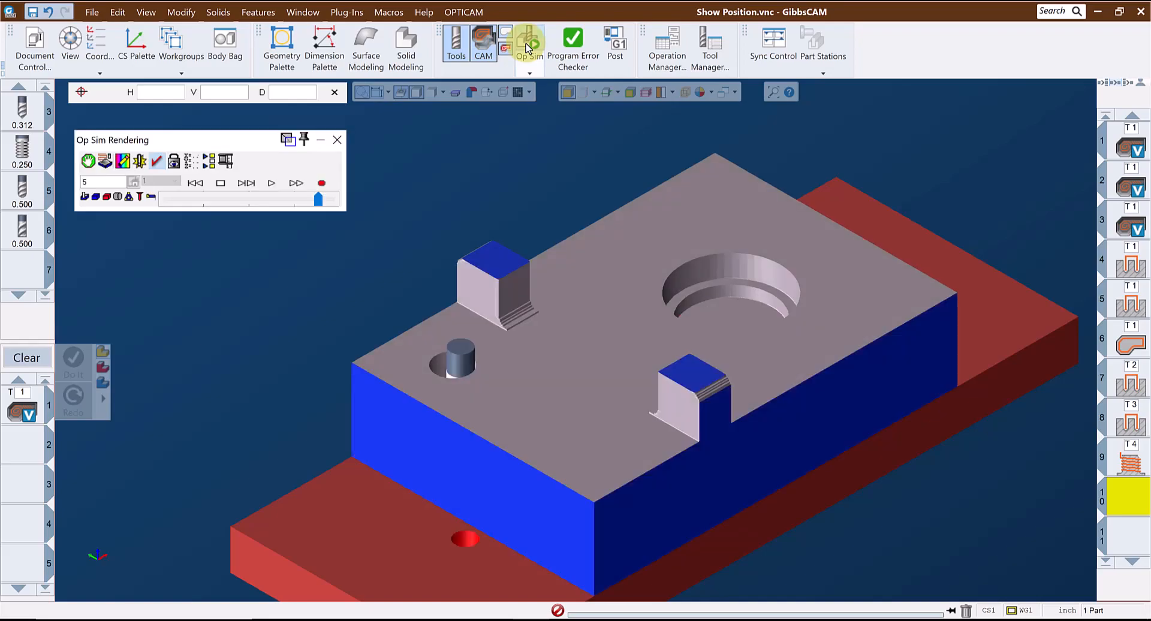
click(272, 184)
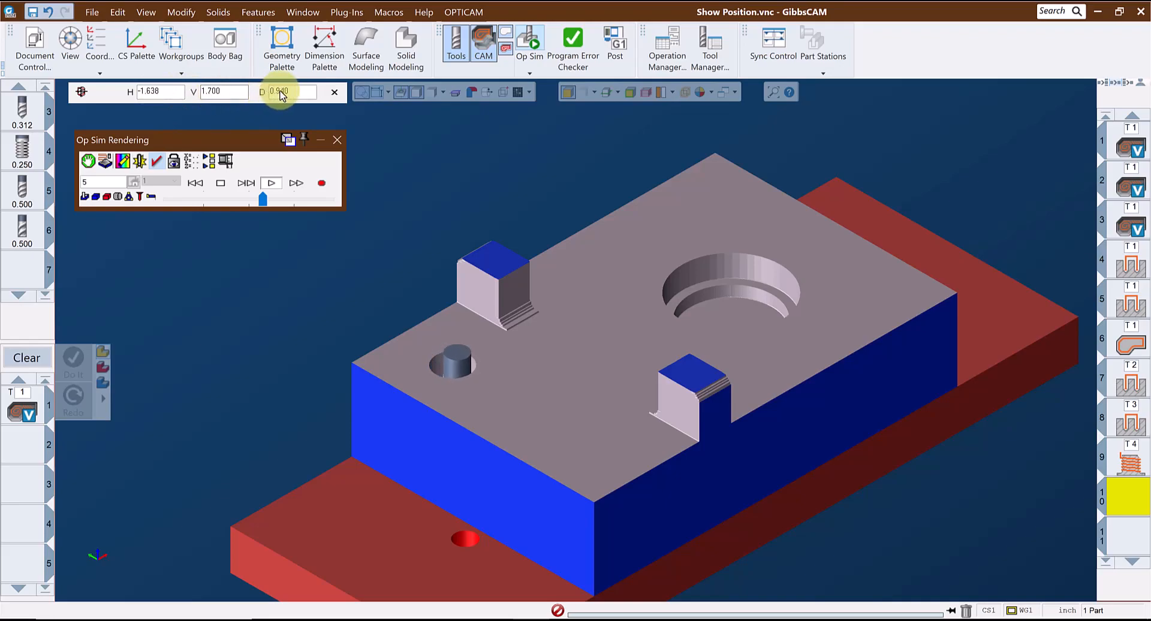
click(219, 185)
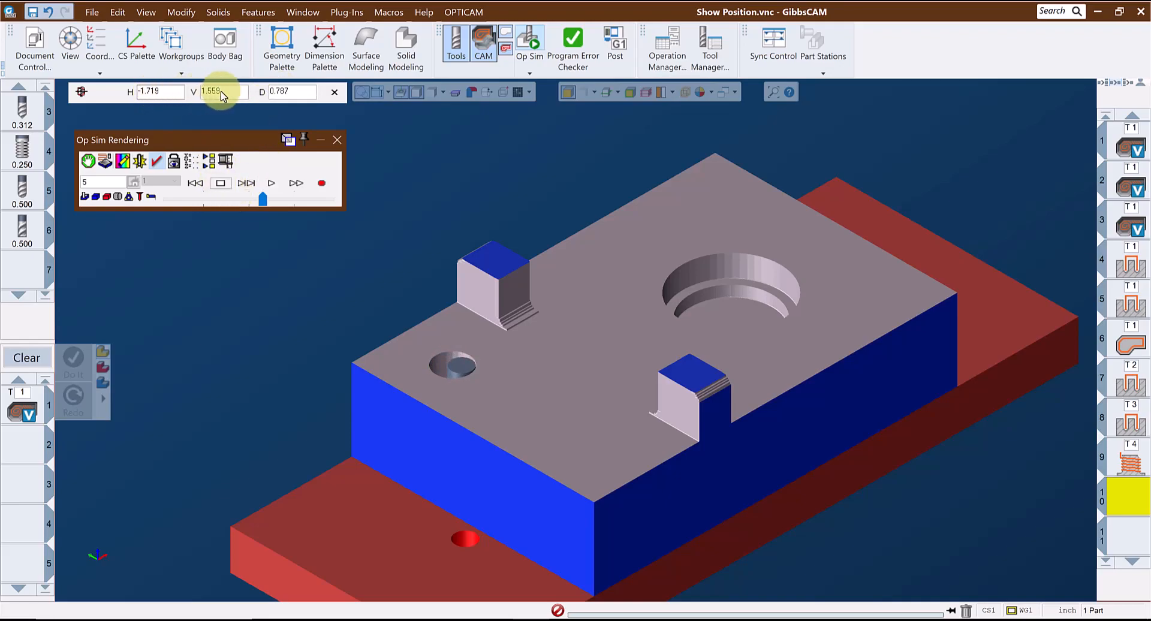
click(271, 184)
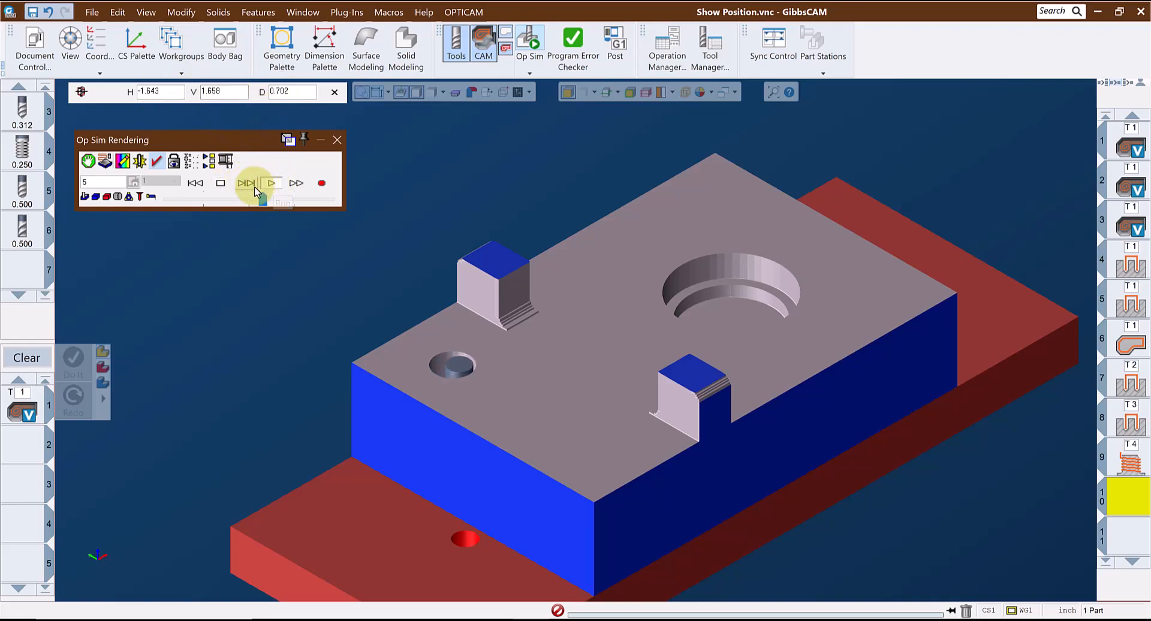
click(337, 141)
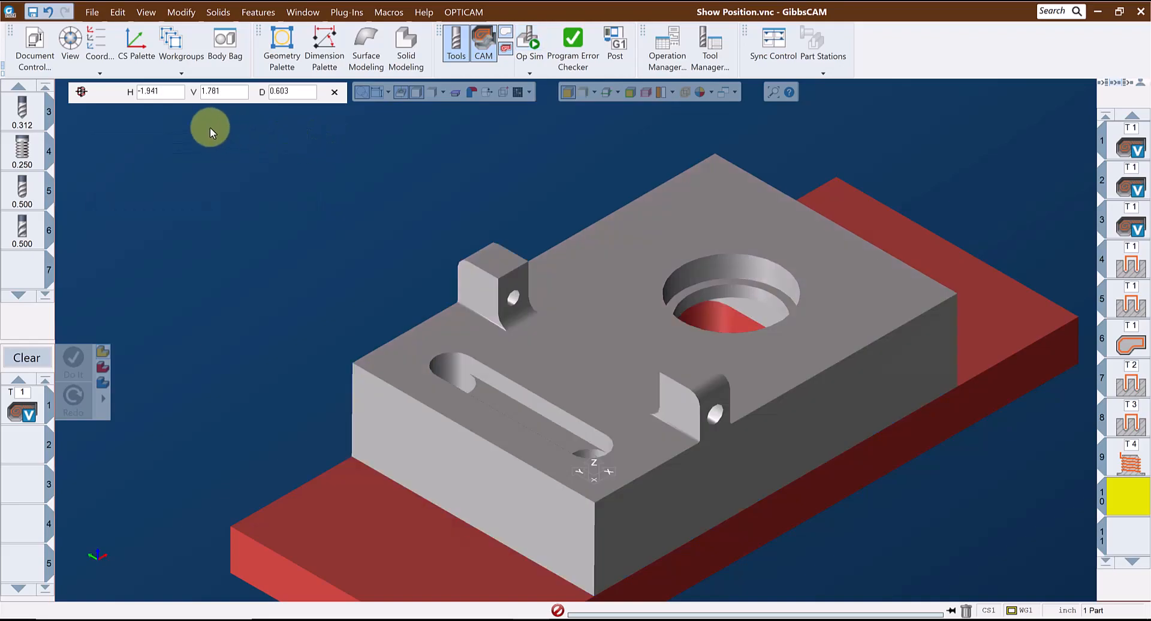
Read the depth of the rear lug's top face and the H position of the front lug's flat side face.
click(83, 92)
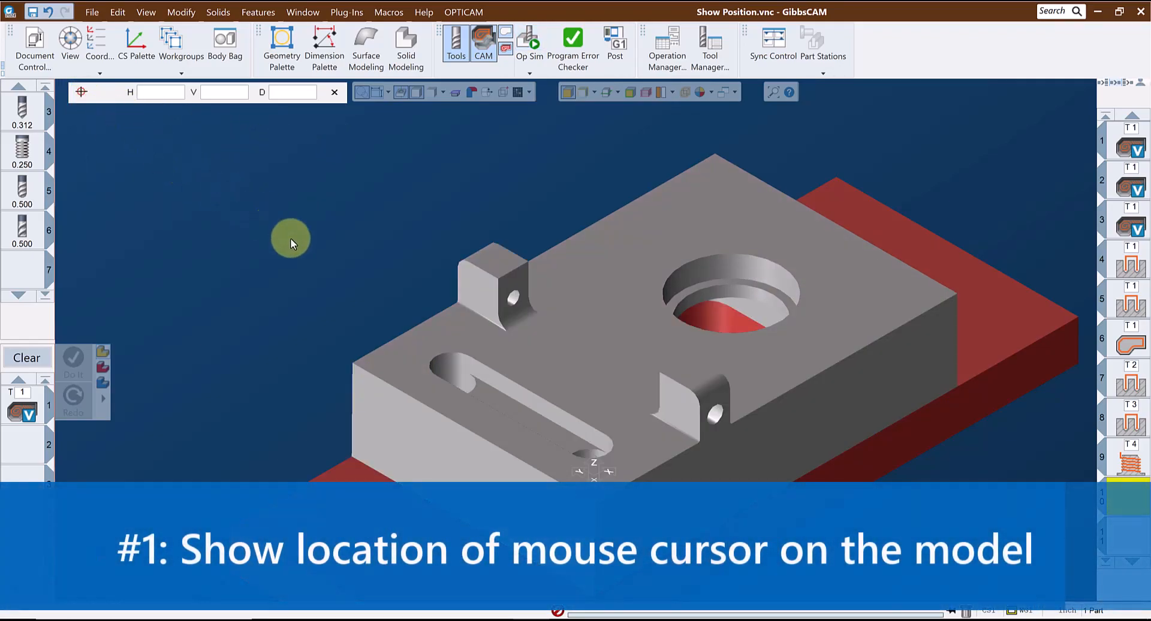
click(488, 260)
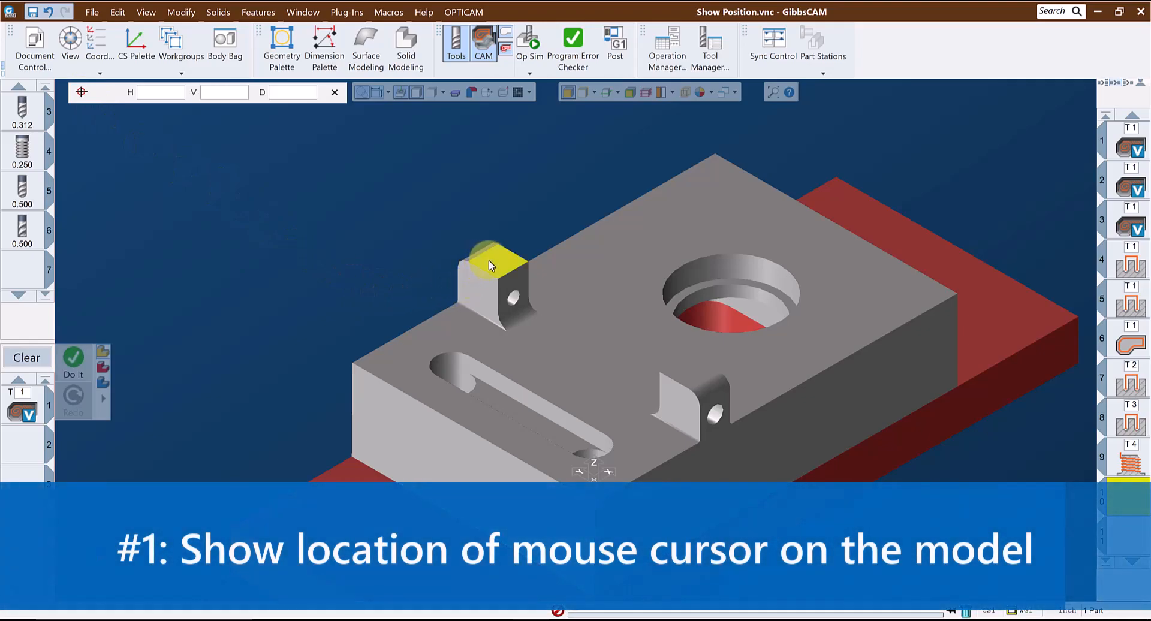
drag(306, 92, 221, 95)
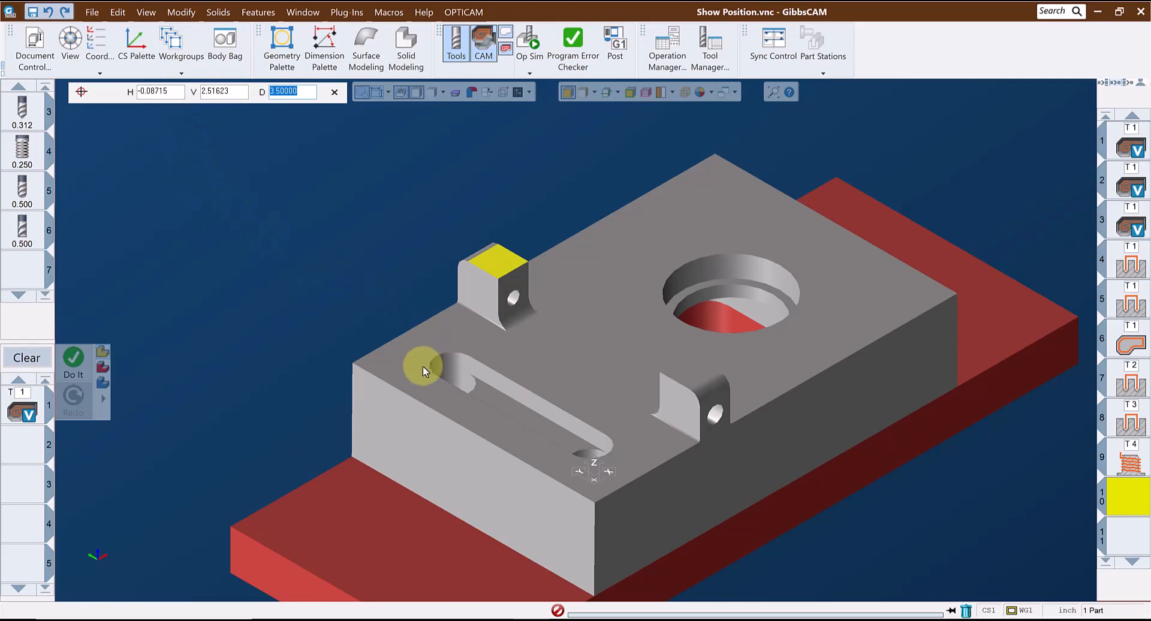
click(677, 407)
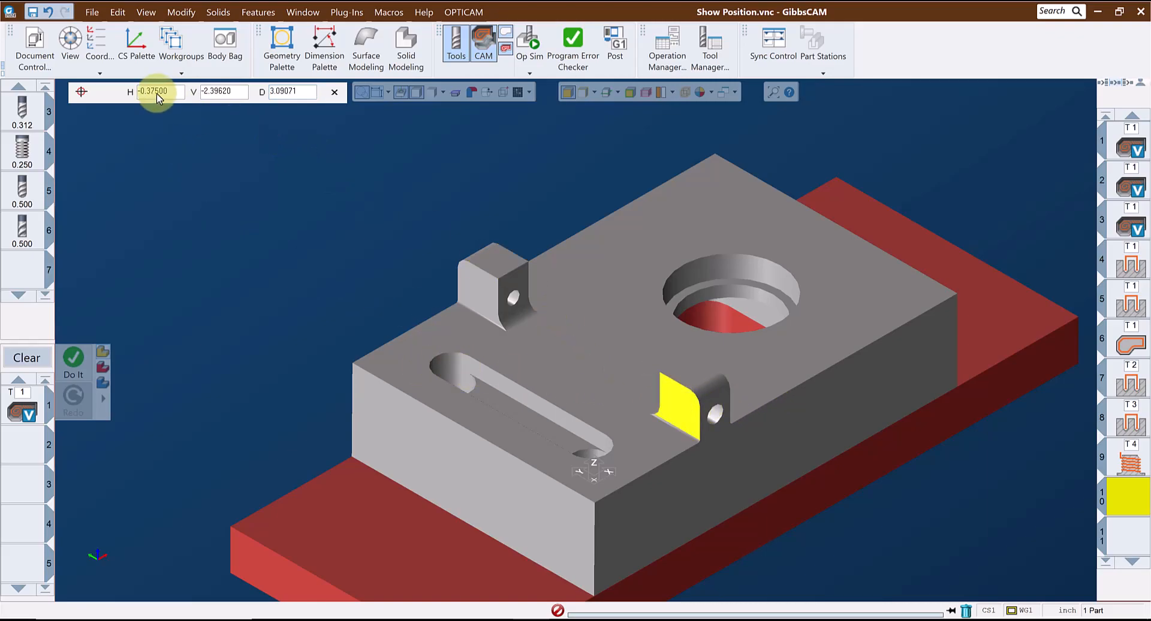
drag(161, 91, 94, 93)
Read the H positions of the front lug's opposite side face and the block's end face near the large bore.
middle_drag(740, 352, 555, 520)
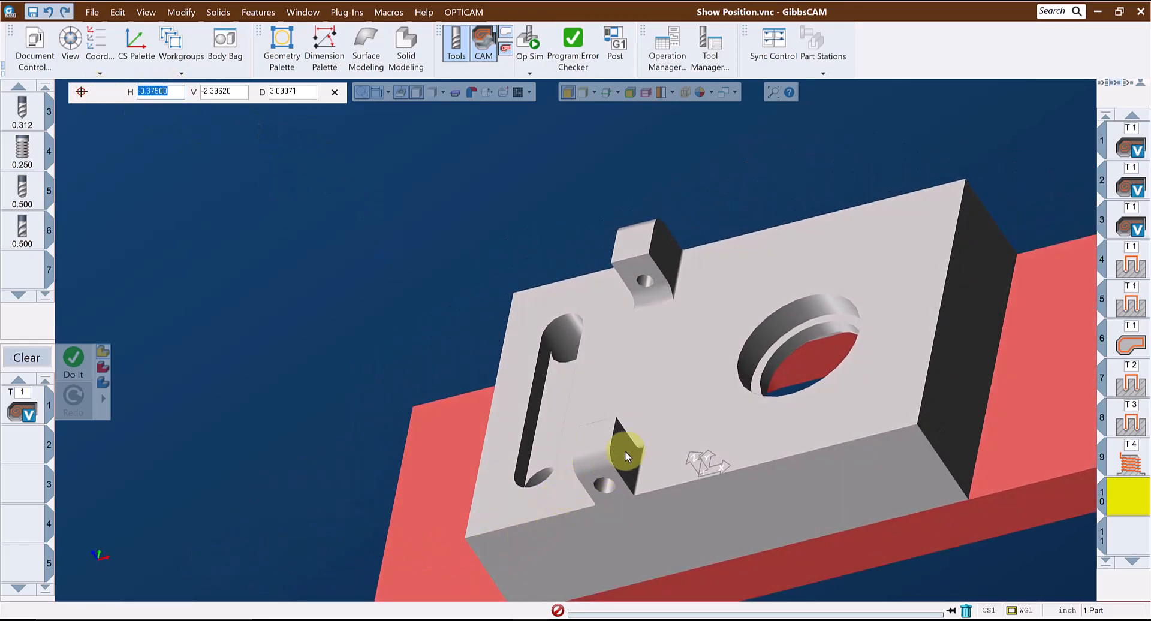
click(625, 457)
double_click(172, 96)
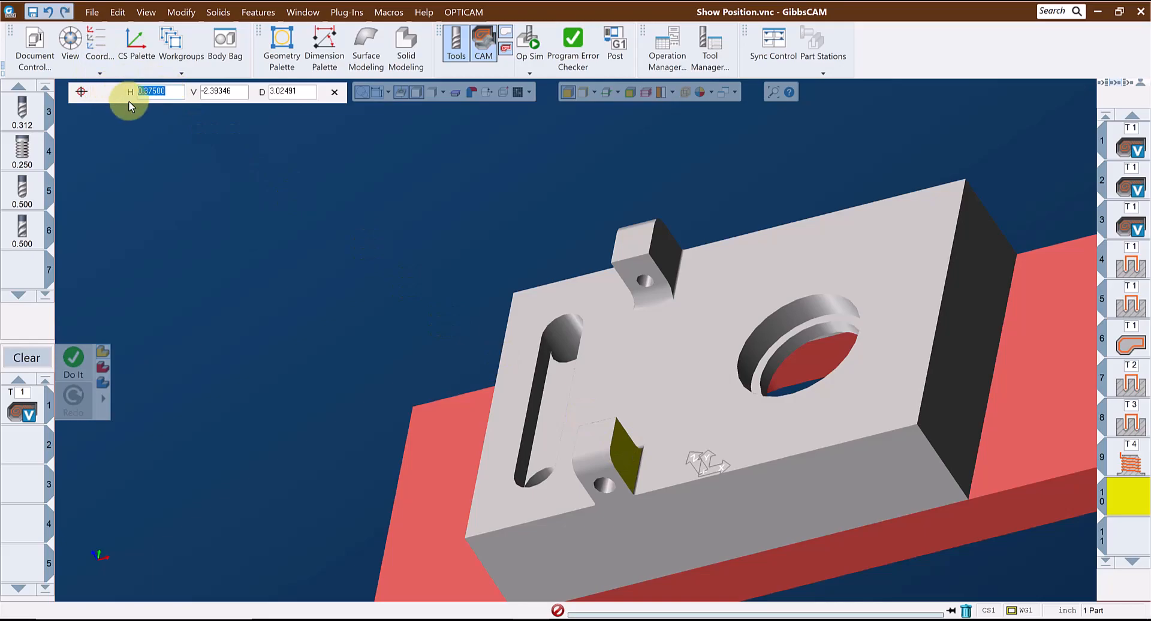
click(980, 242)
double_click(163, 92)
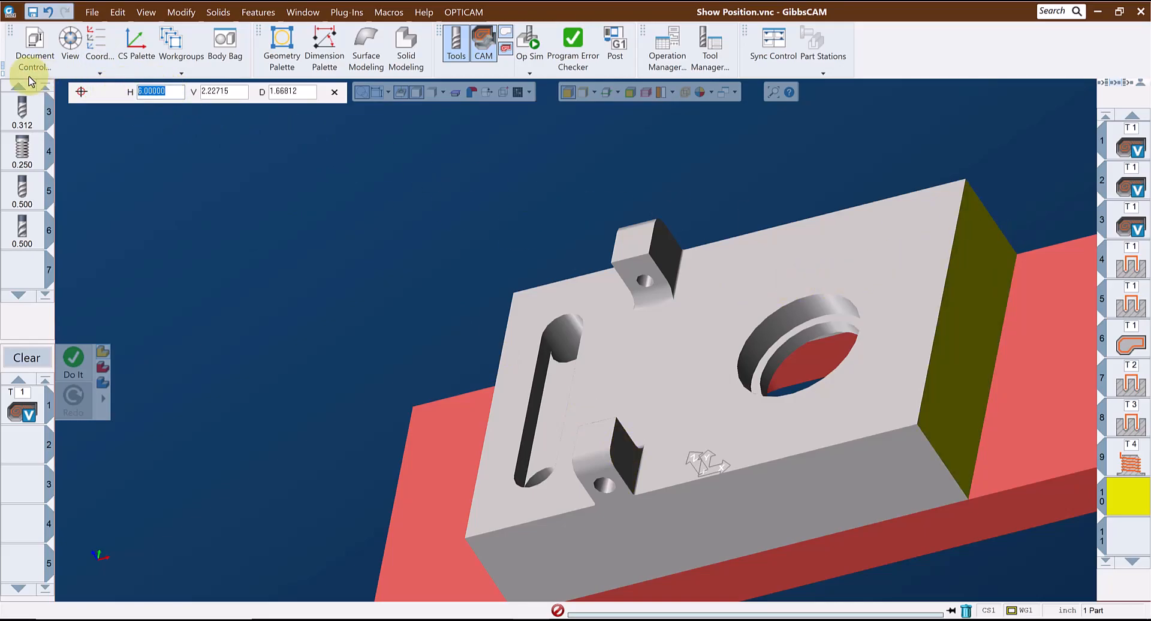
Read the V position of the block's long side face next to the front lug.
middle_drag(586, 419, 1057, 249)
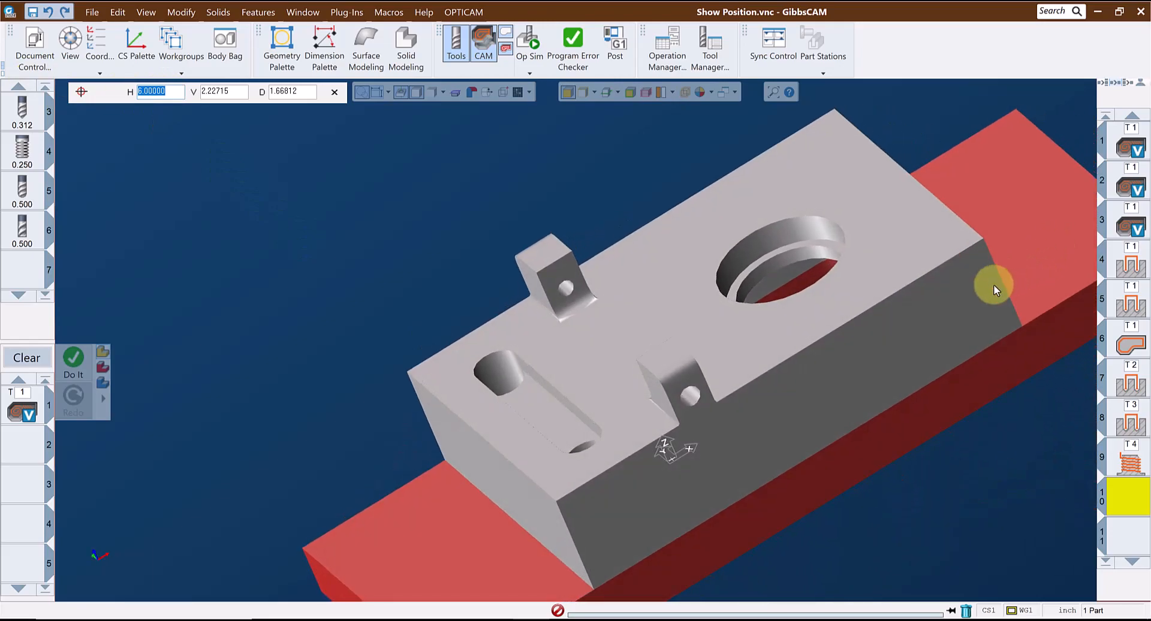
click(968, 282)
double_click(222, 91)
middle_drag(414, 382, 586, 368)
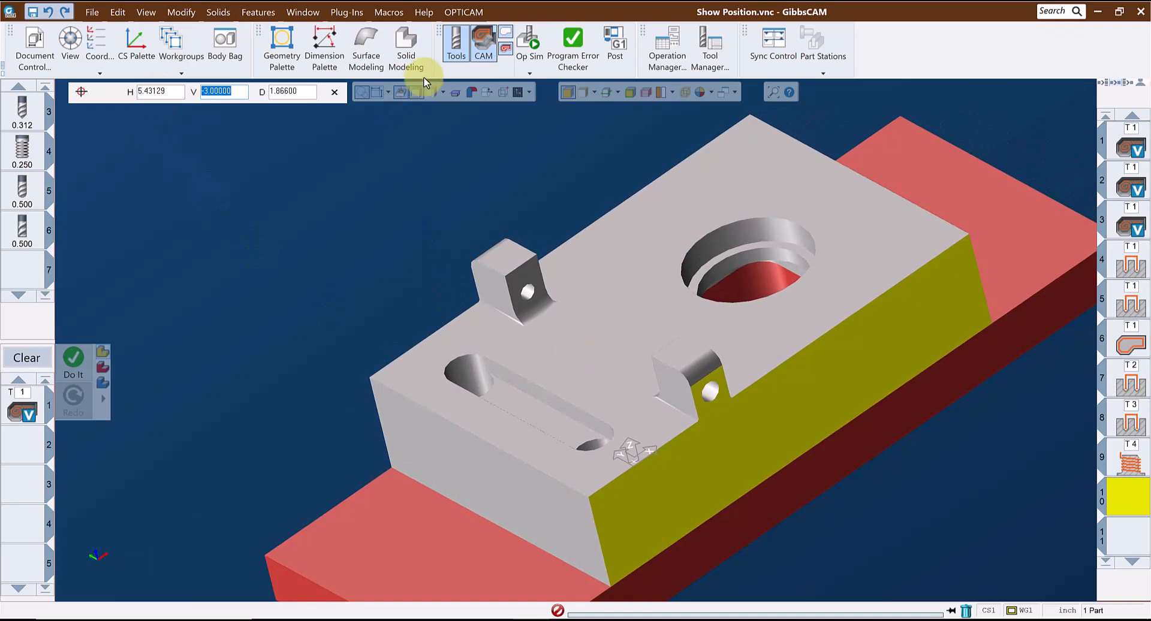
Open the Op Sim rendering, read positions on the rear lug, top face and bore of the simulated part, and close it.
click(528, 39)
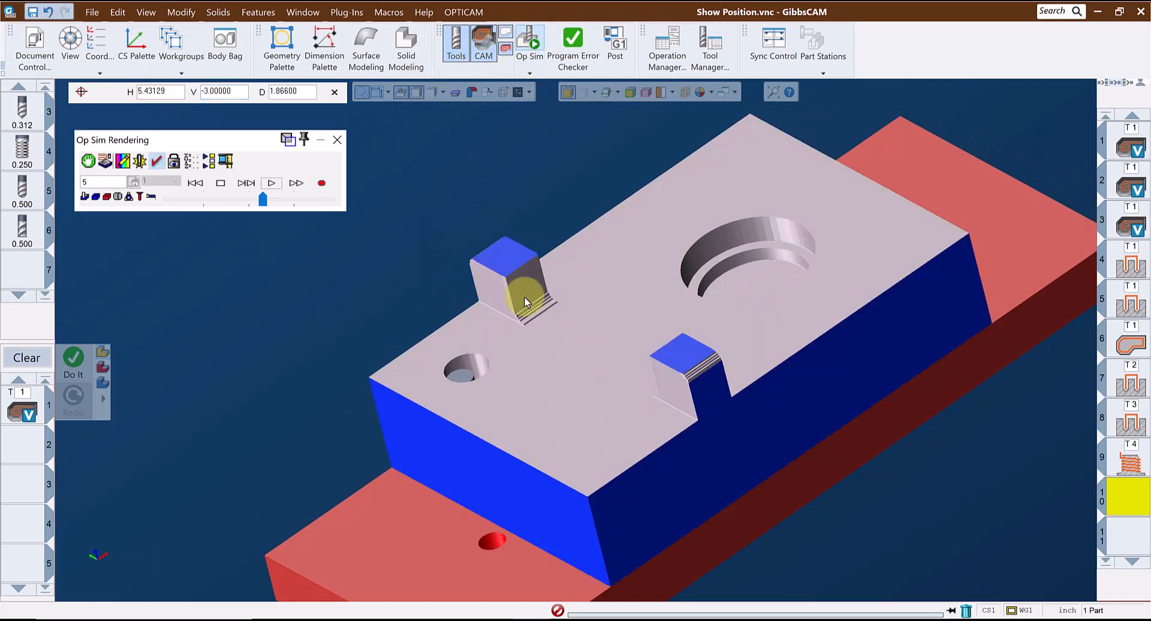
click(485, 288)
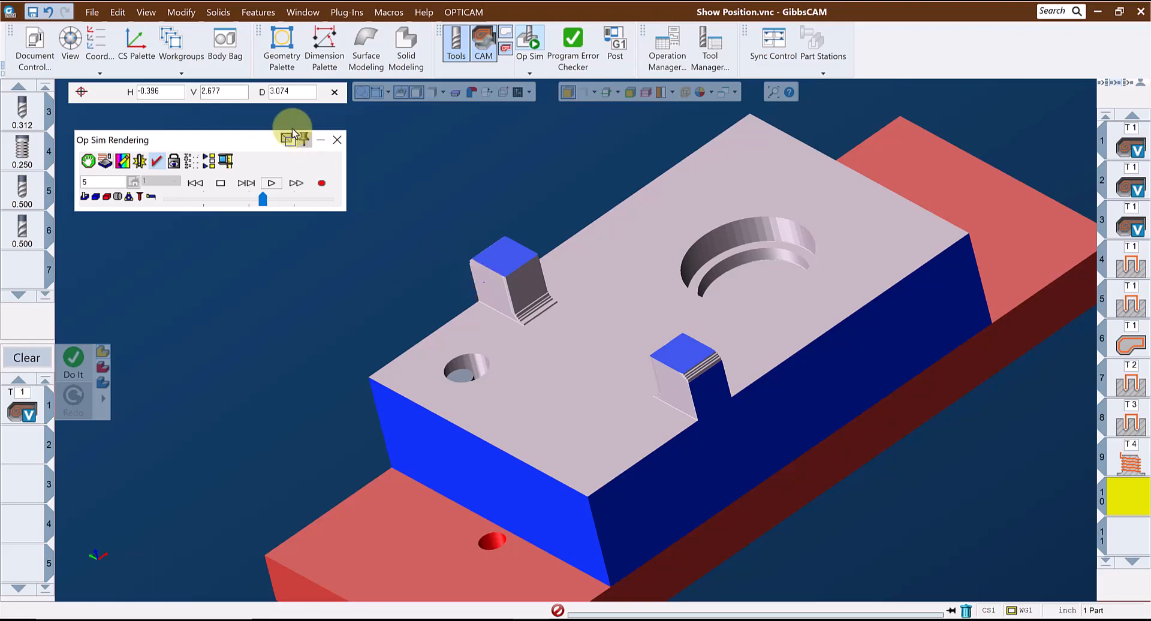
drag(158, 91, 116, 96)
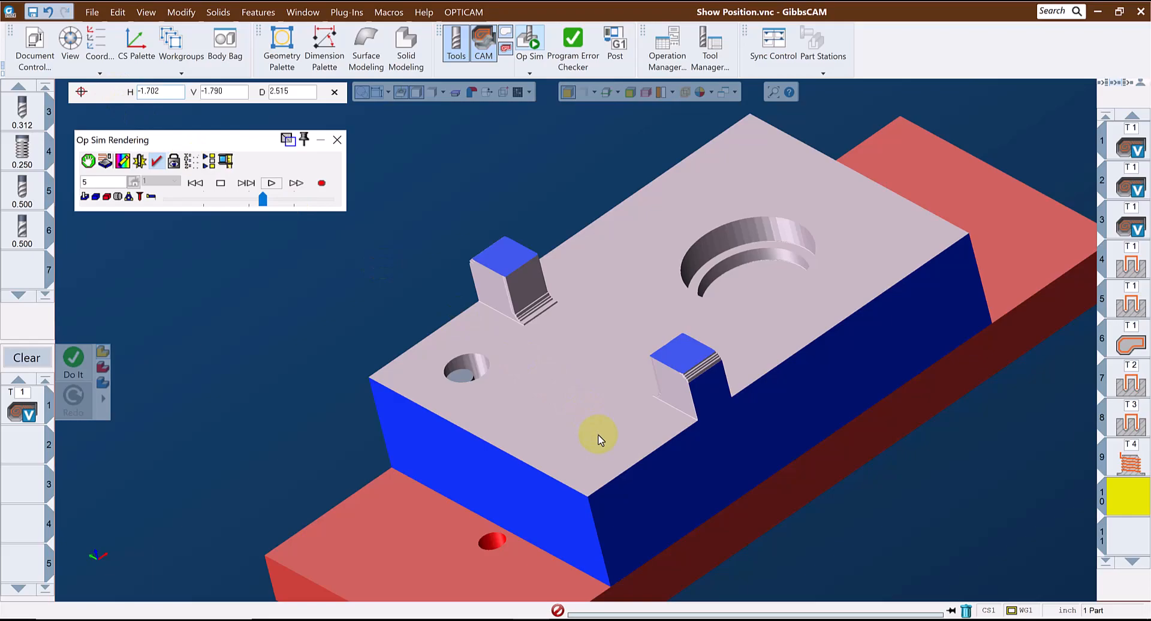
drag(296, 93, 244, 91)
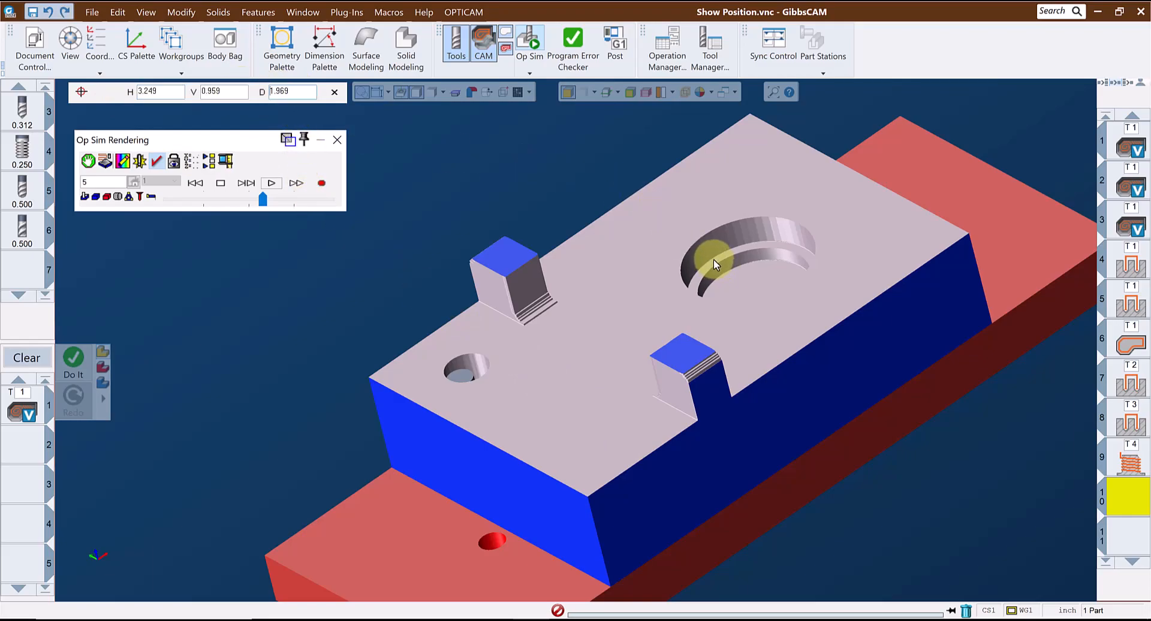
click(337, 140)
Switch Show Position to thickness mode and measure the block across its long side face and the rear lug across its flat face.
click(82, 92)
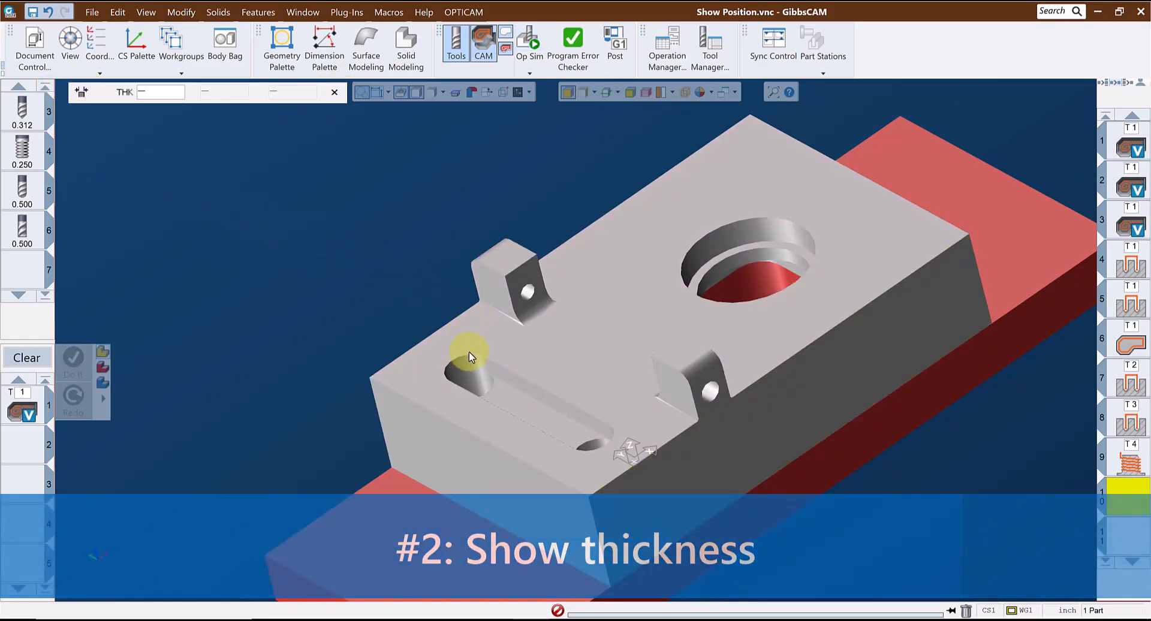
click(946, 288)
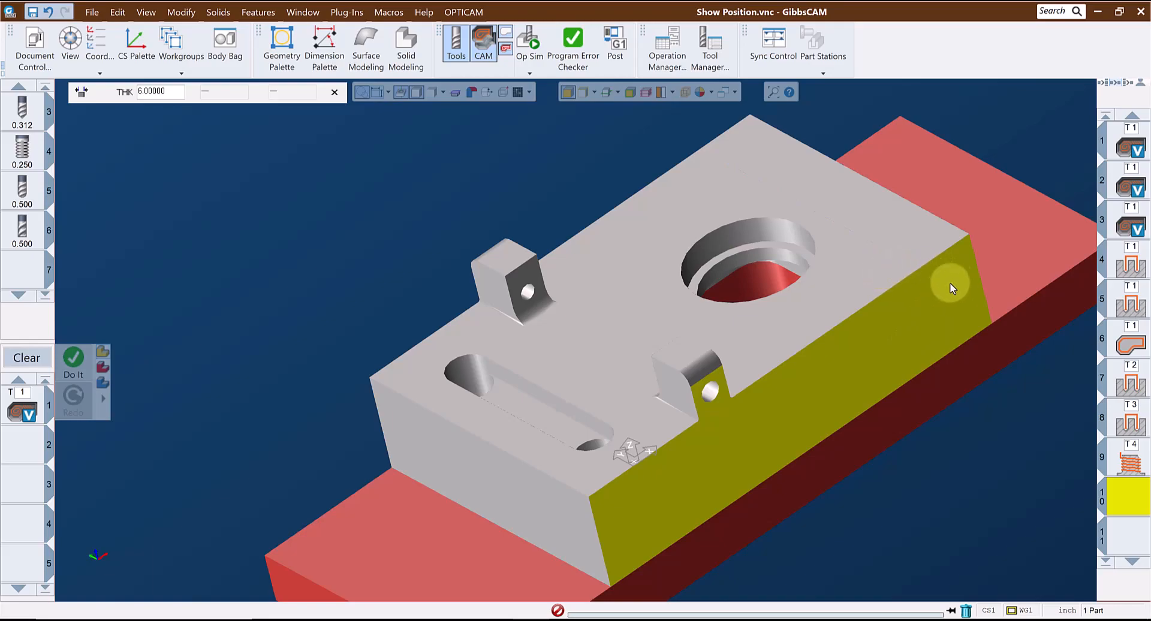
middle_drag(722, 150, 721, 265)
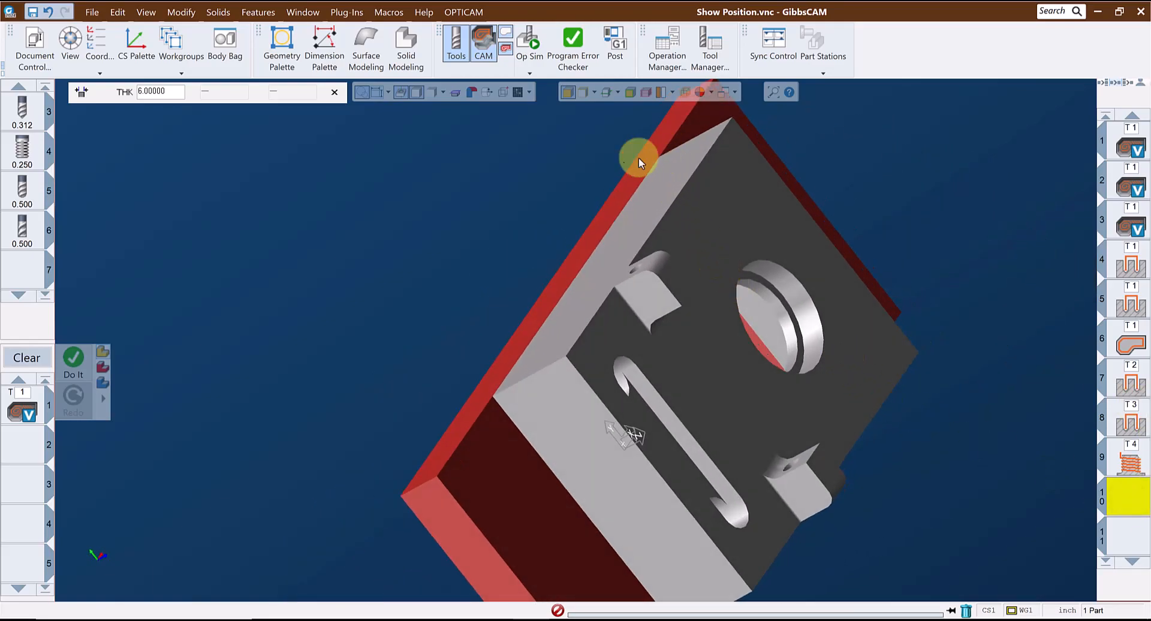
drag(176, 94, 52, 82)
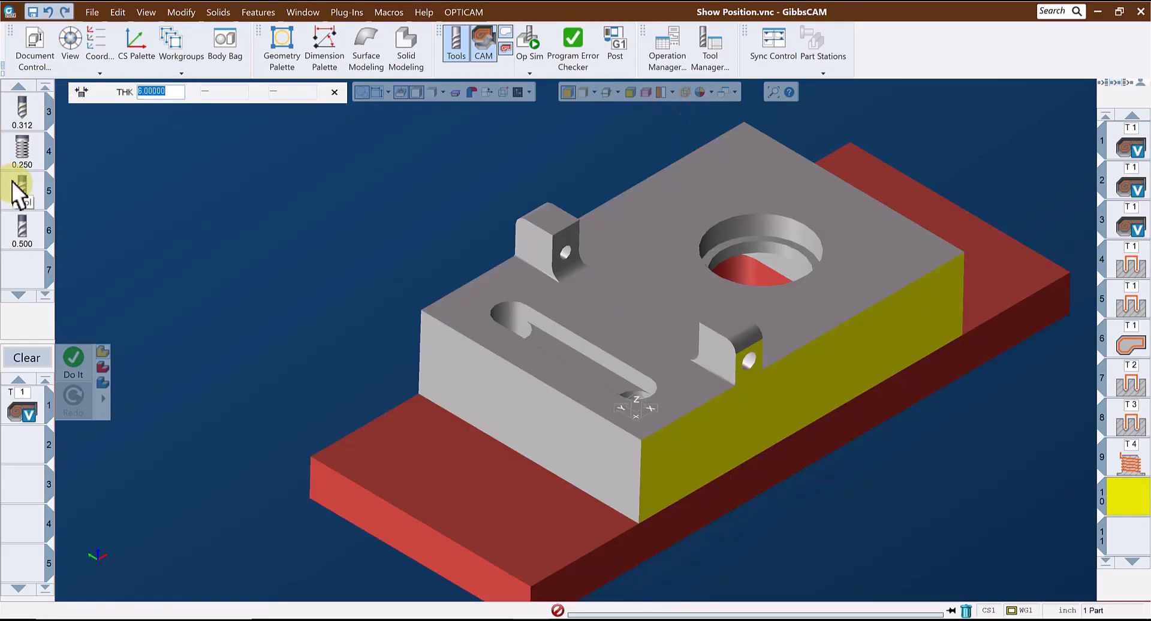
middle_drag(512, 205, 433, 232)
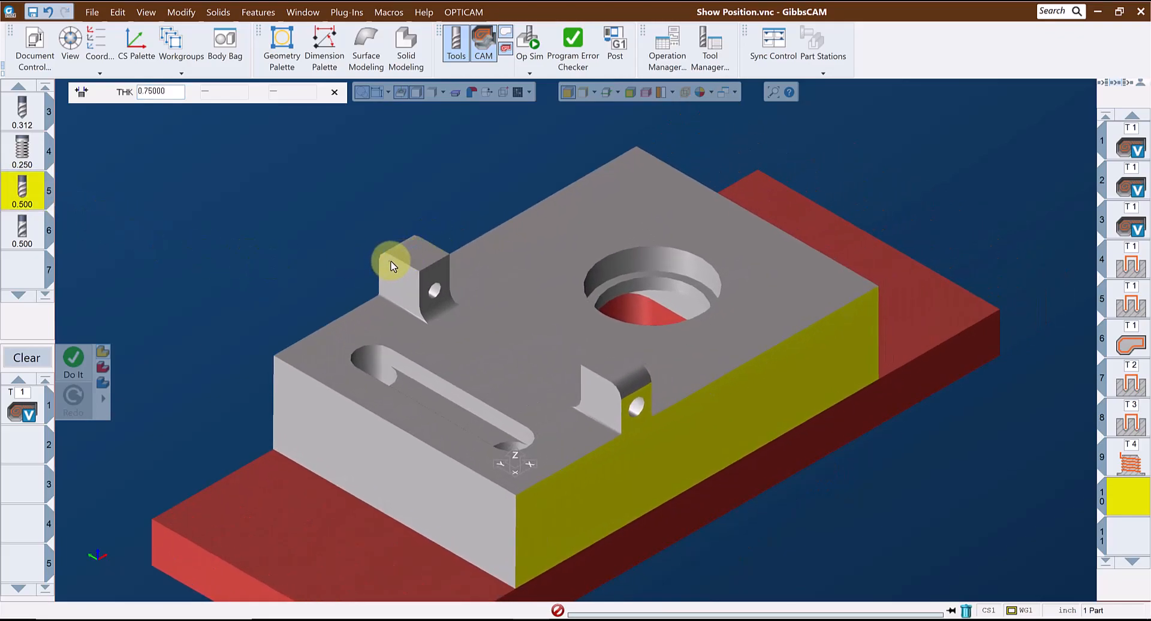
click(392, 266)
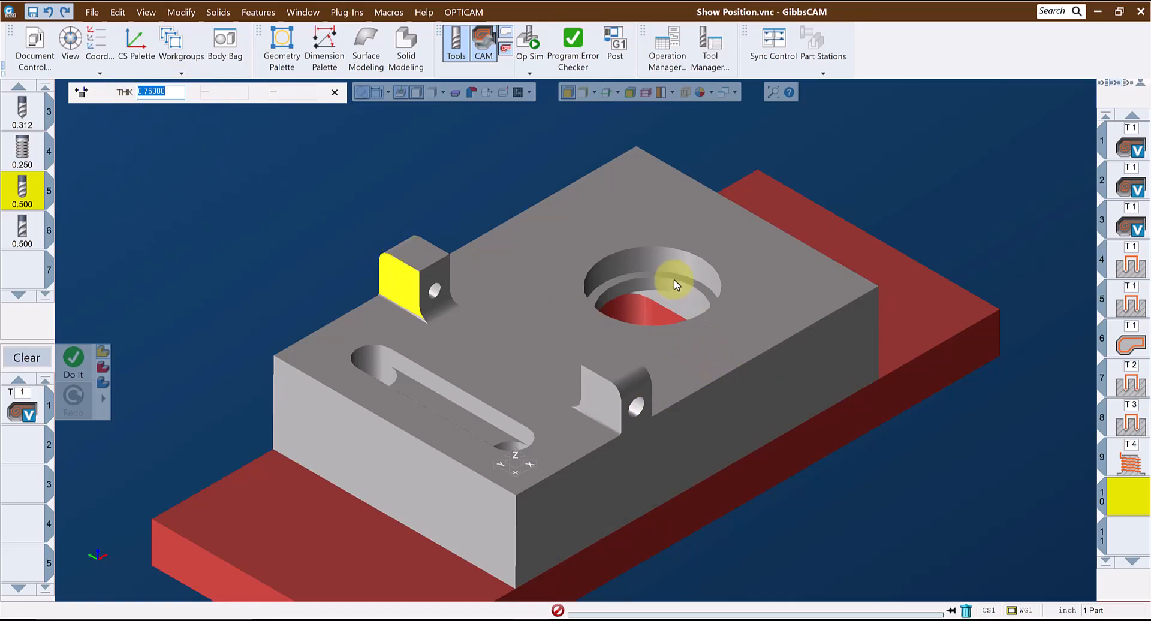
Measure the thickness at the model's large bore wall and at the rear lug of the simulated part in the Op Sim rendering.
click(666, 264)
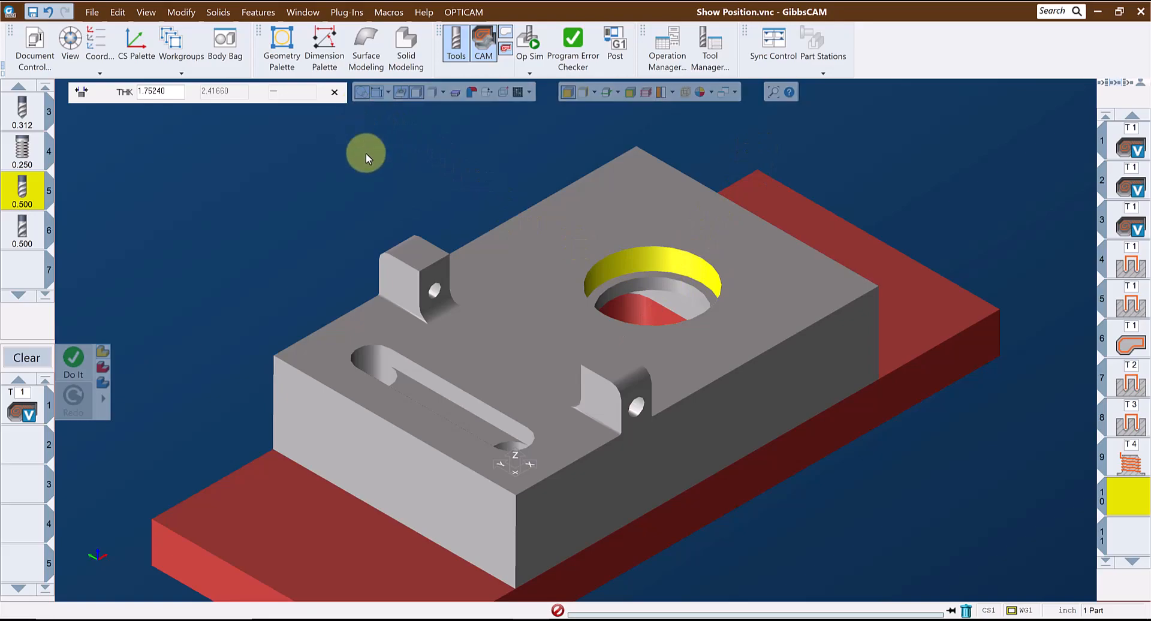
click(384, 181)
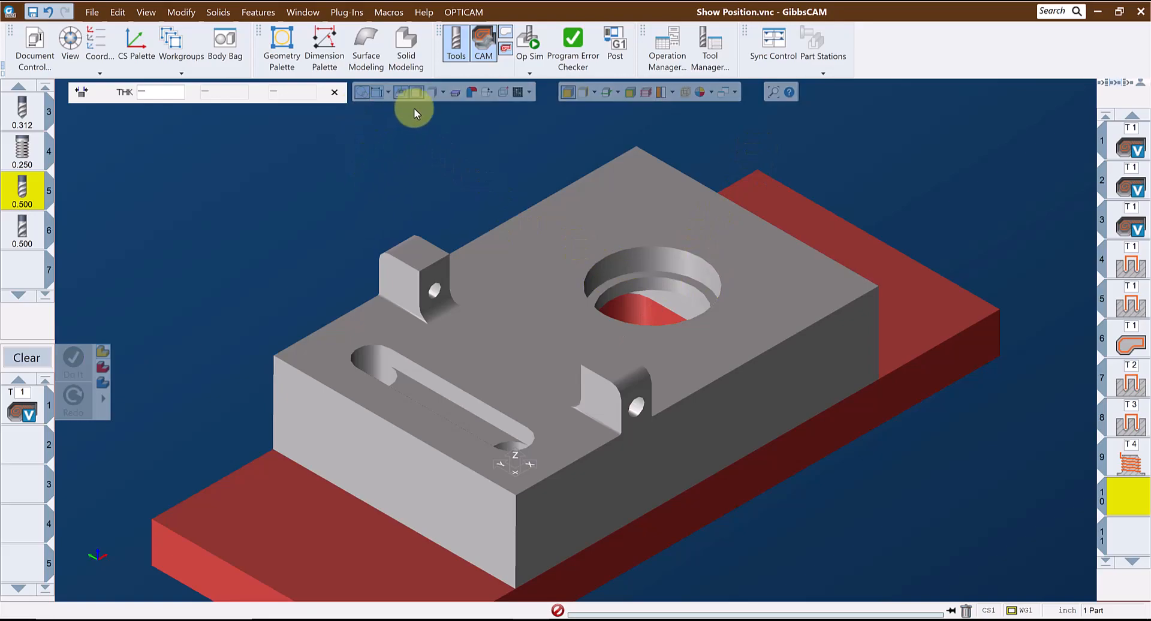
click(530, 42)
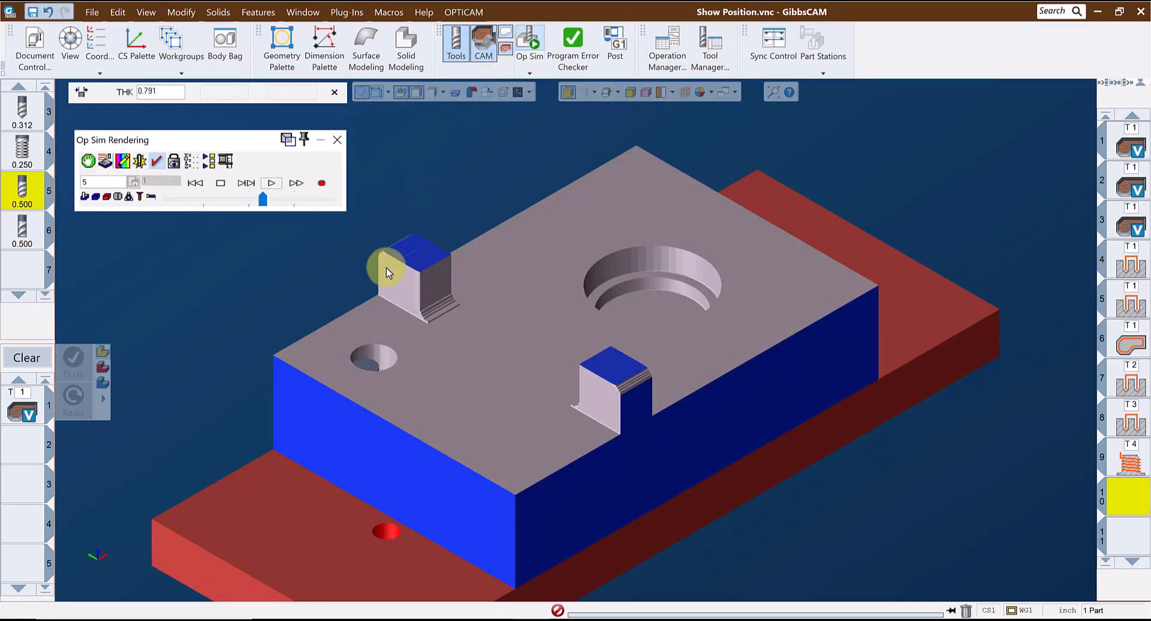
drag(164, 94, 130, 94)
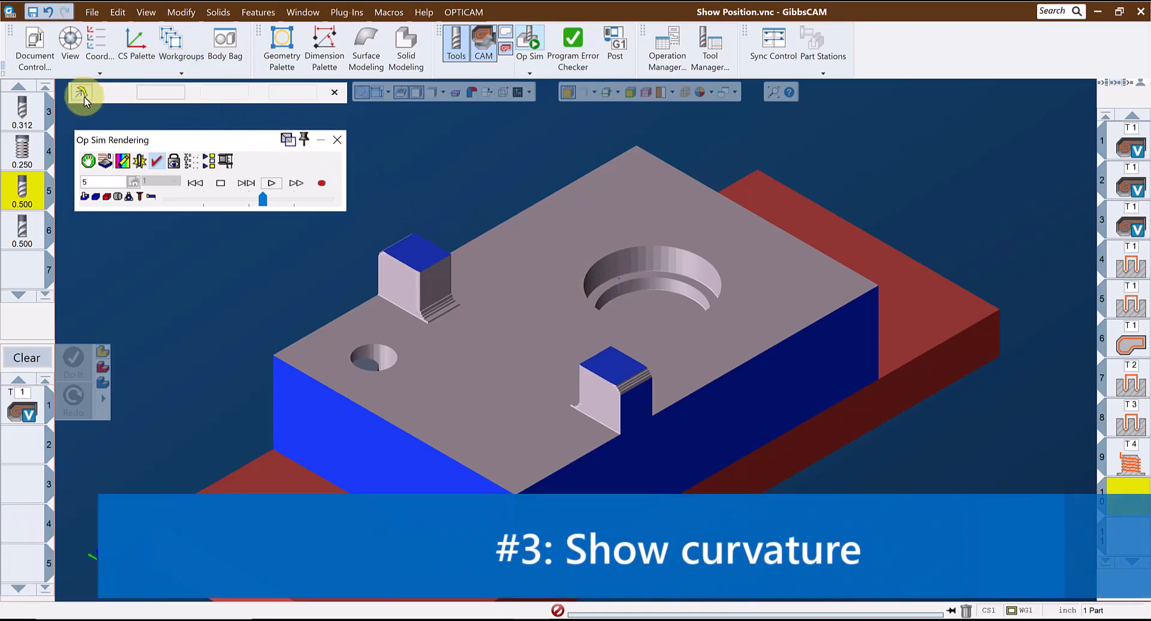
Switch Show Position to curvature mode, close the simulation, and read the radii of the front lug's base fillet, rounded top edge and hole.
click(82, 91)
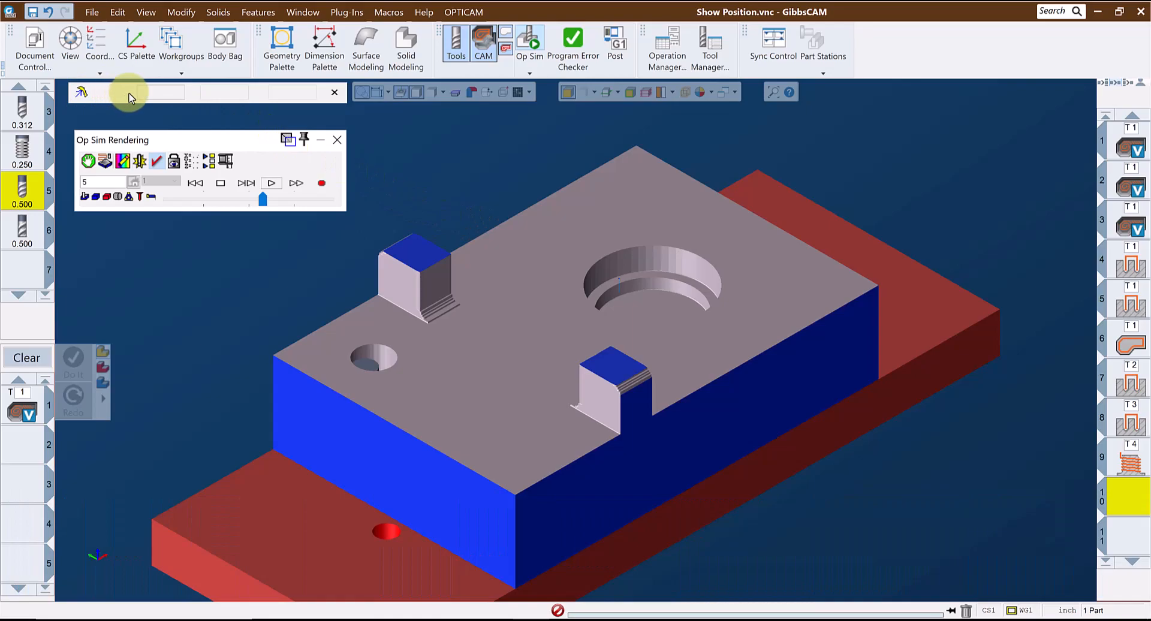
click(336, 137)
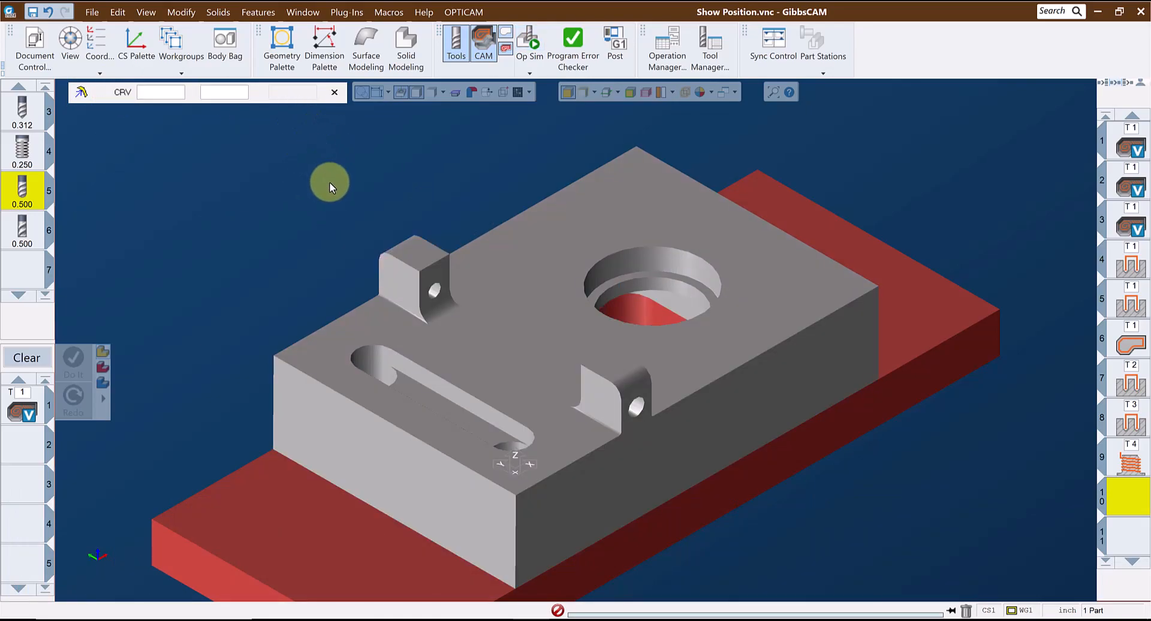
drag(673, 489, 674, 490)
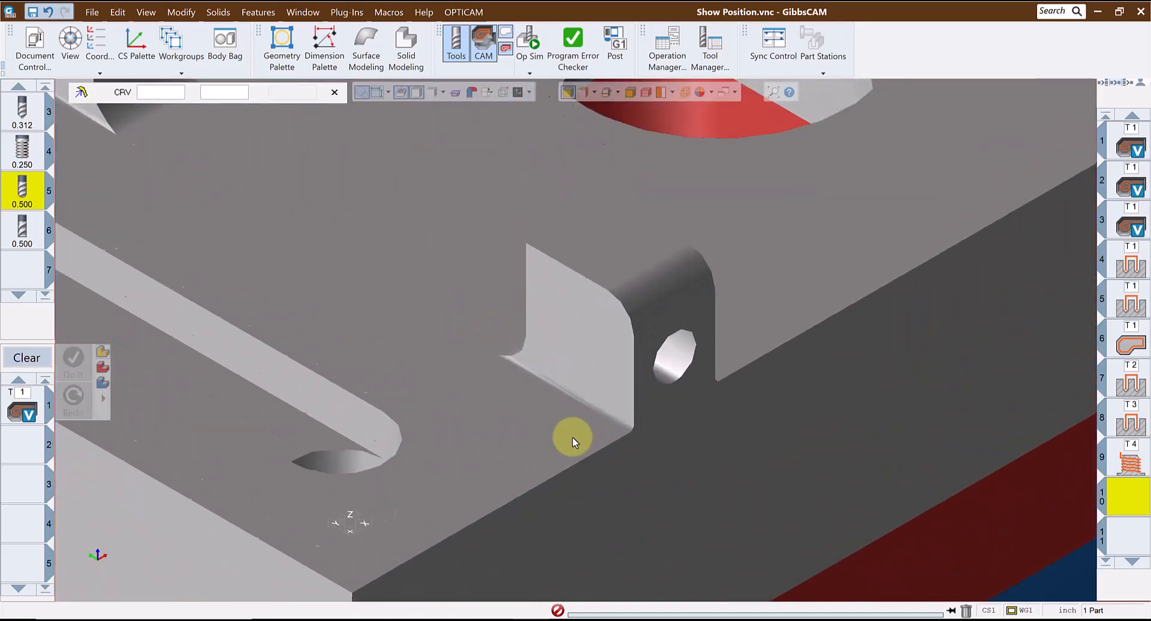
click(574, 394)
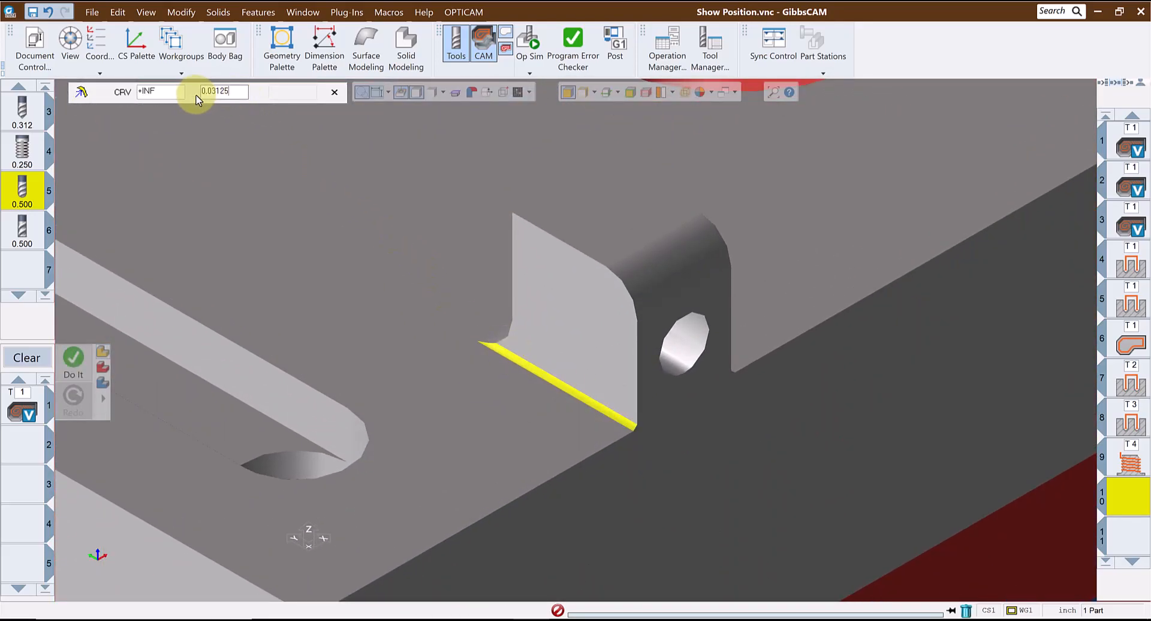
click(684, 274)
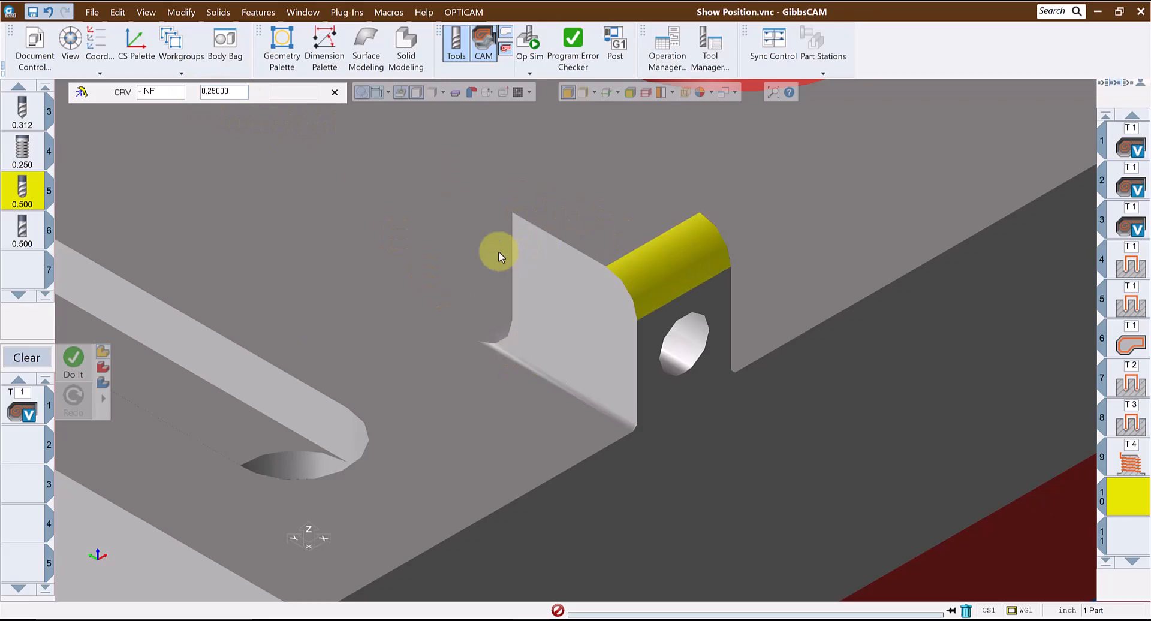
click(687, 342)
drag(237, 91, 131, 81)
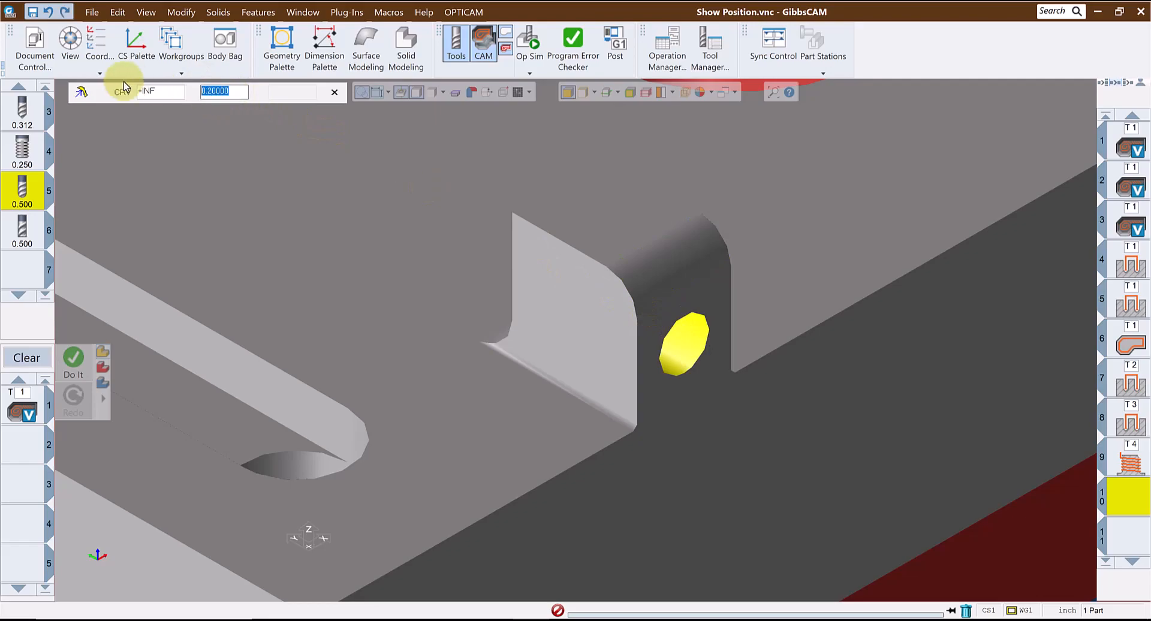
Read the curvature of the front lug's base fillet again and copy its radius value to the clipboard.
scroll(432, 361, down, 5)
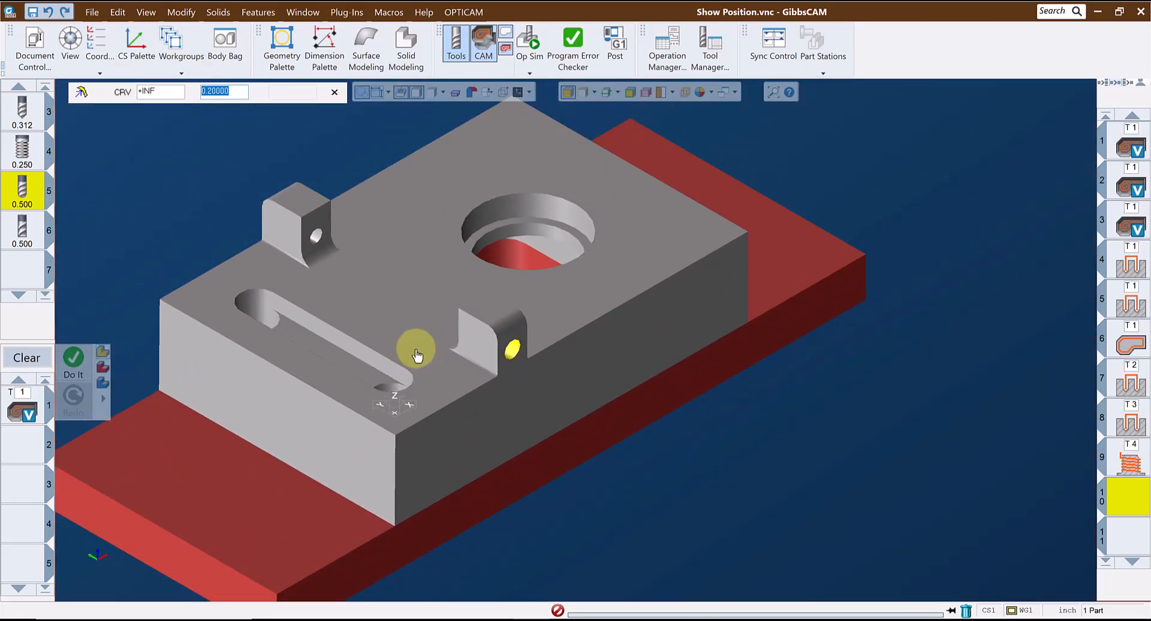
middle_drag(416, 351, 572, 377)
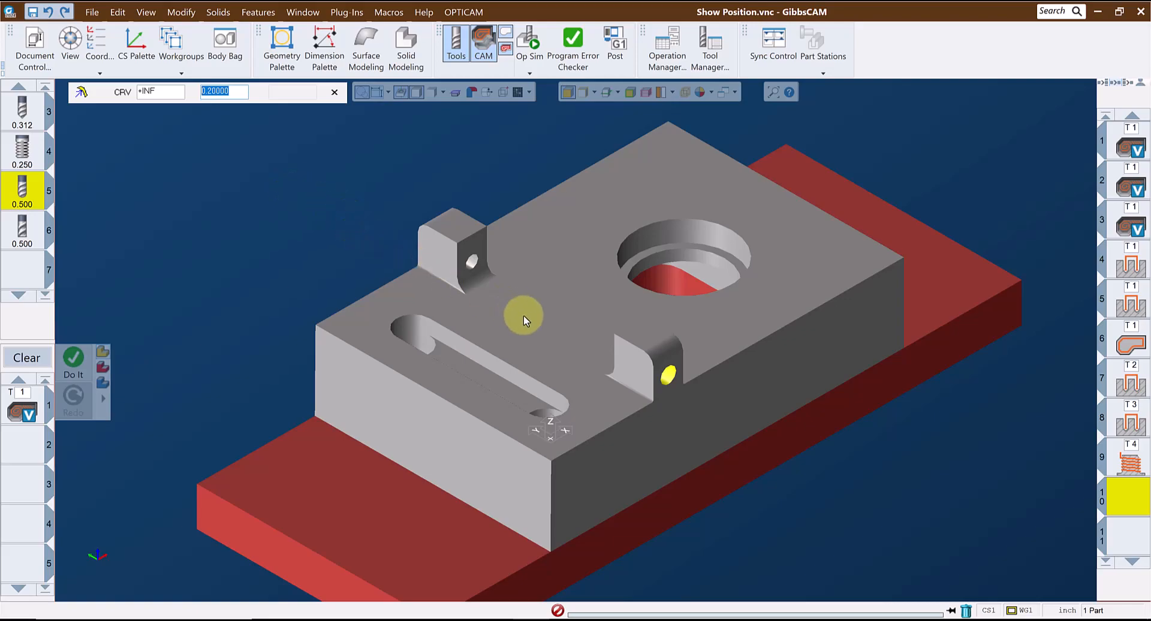
scroll(574, 403, up, 5)
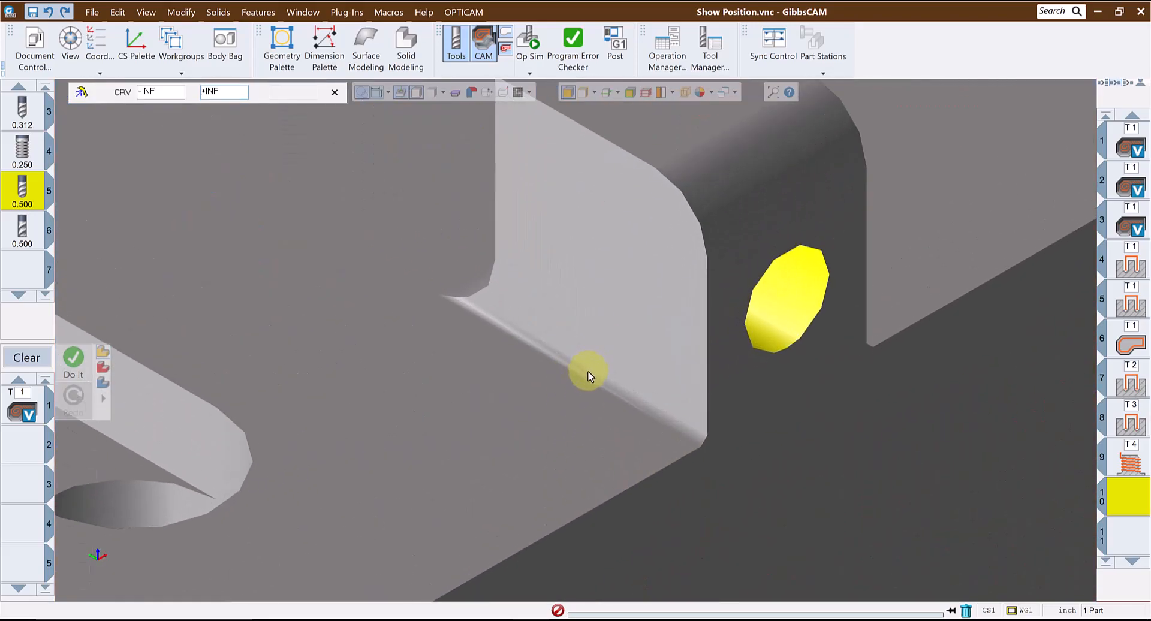
click(588, 376)
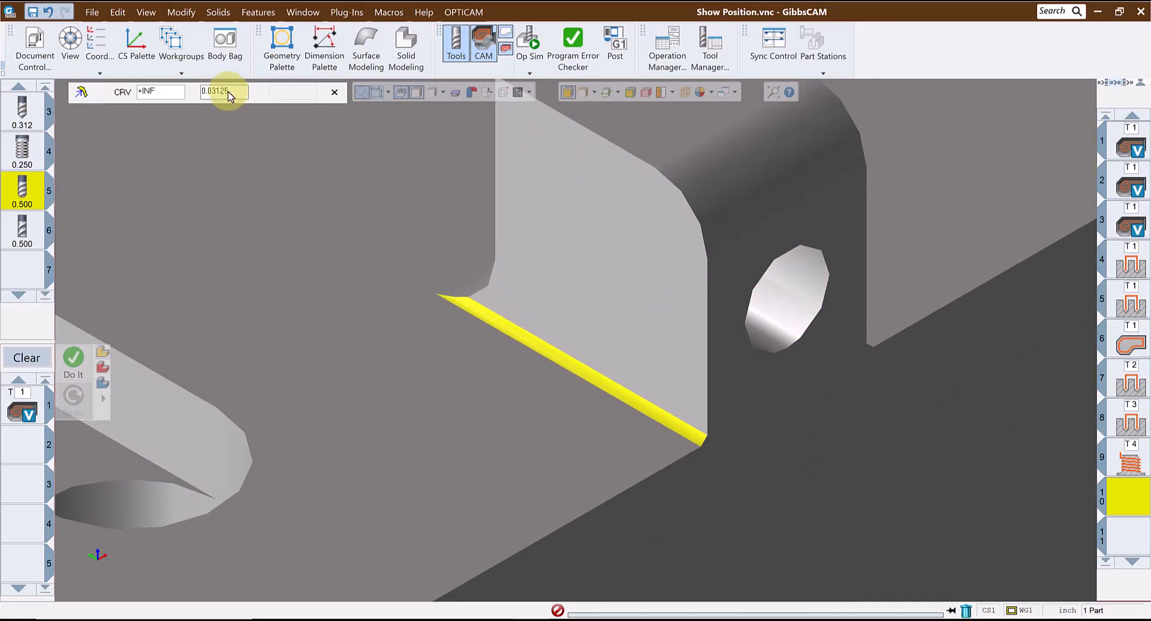
drag(228, 94, 149, 90)
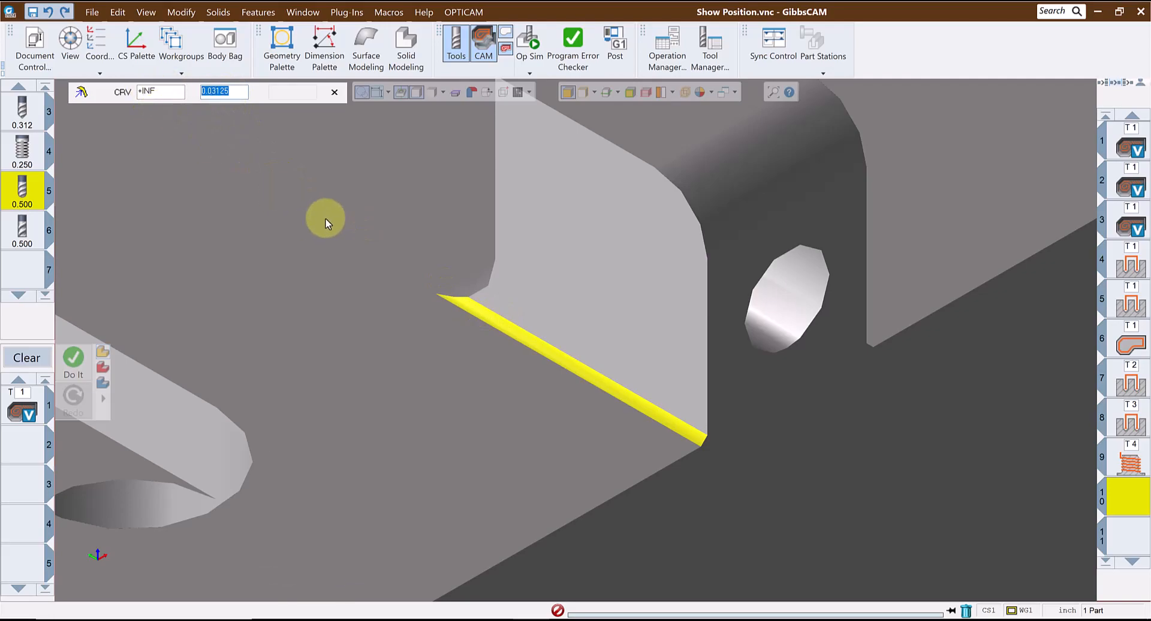
click(146, 12)
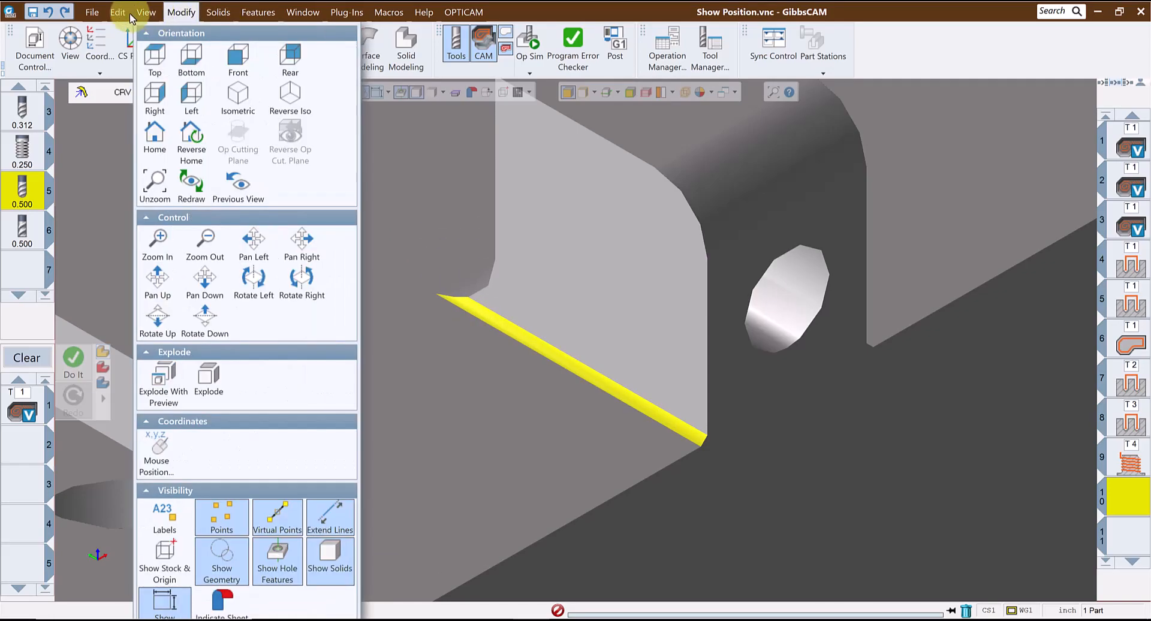
key(ctrl+c)
click(116, 12)
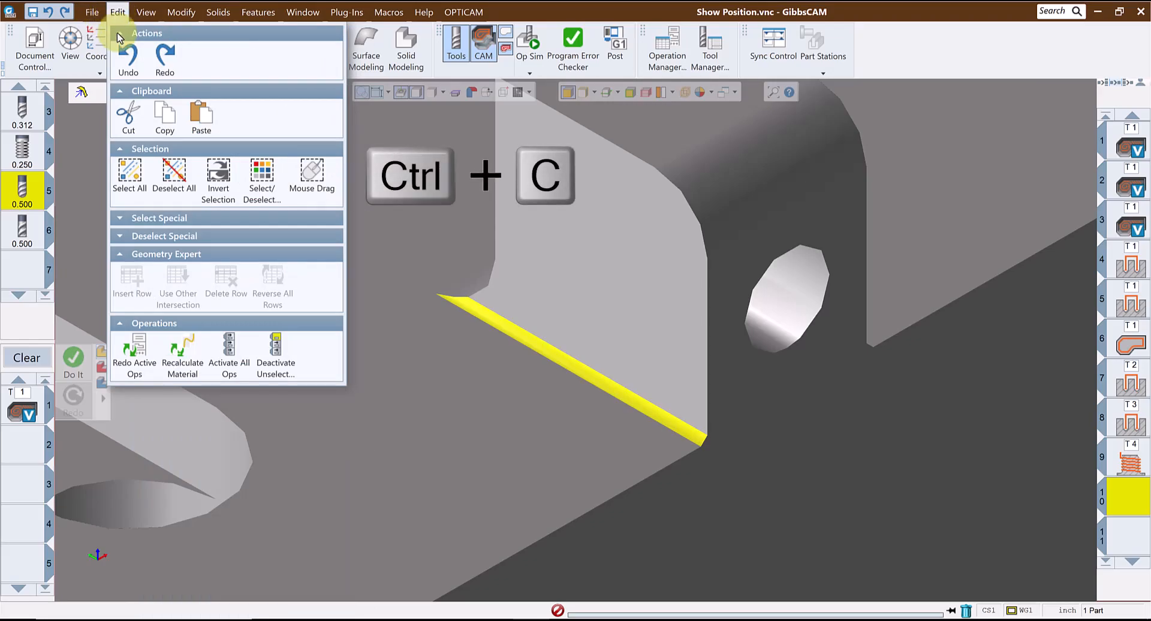
click(166, 123)
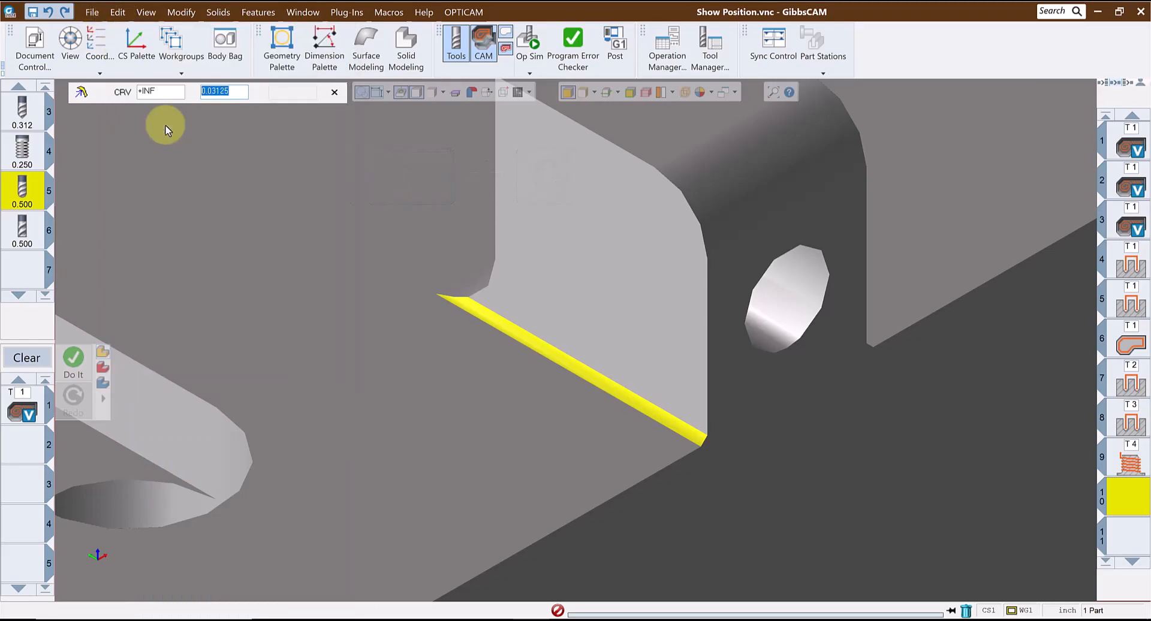
Set the corner radius of milling tool 6 to 0.03125 by pasting the copied value, and close the tool's dialog.
double_click(27, 237)
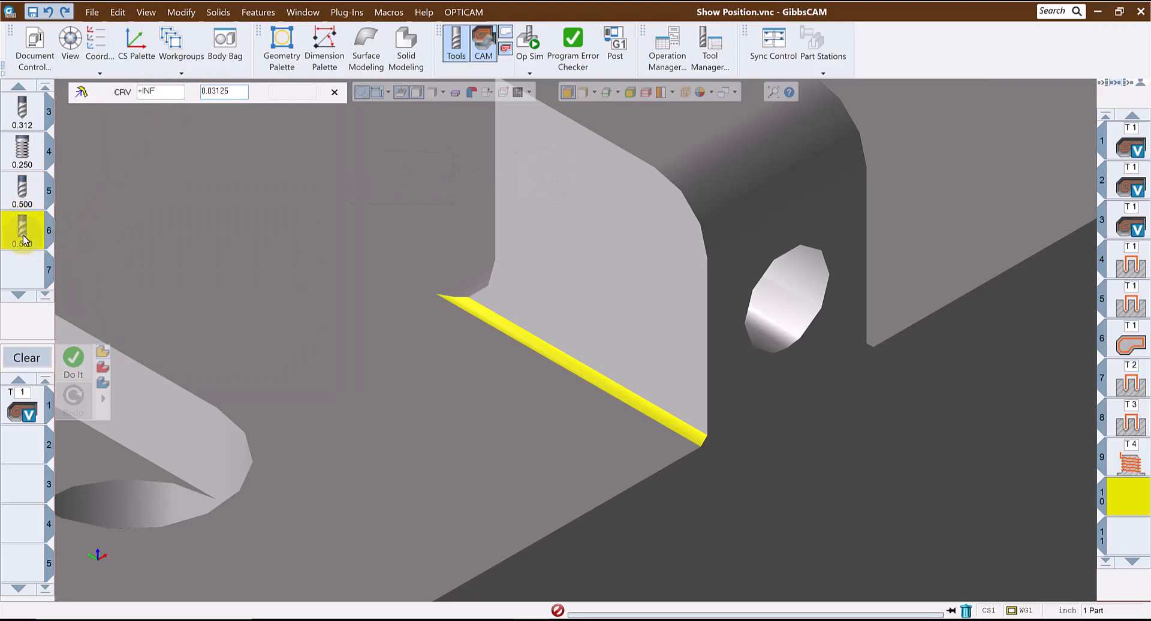
key(ctrl+v)
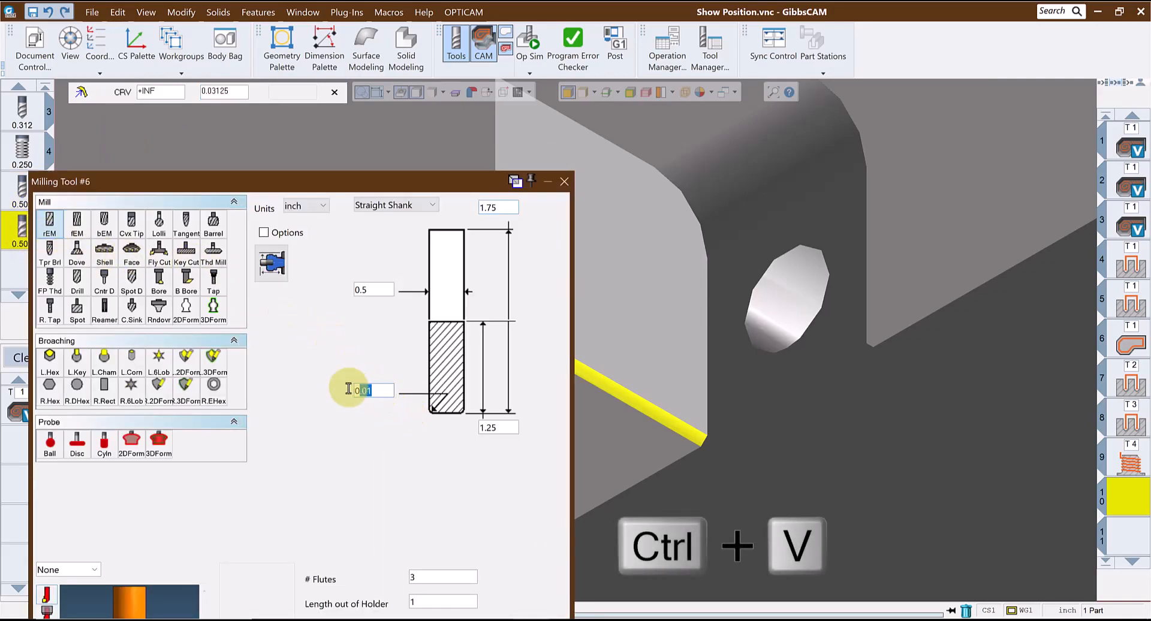
click(118, 13)
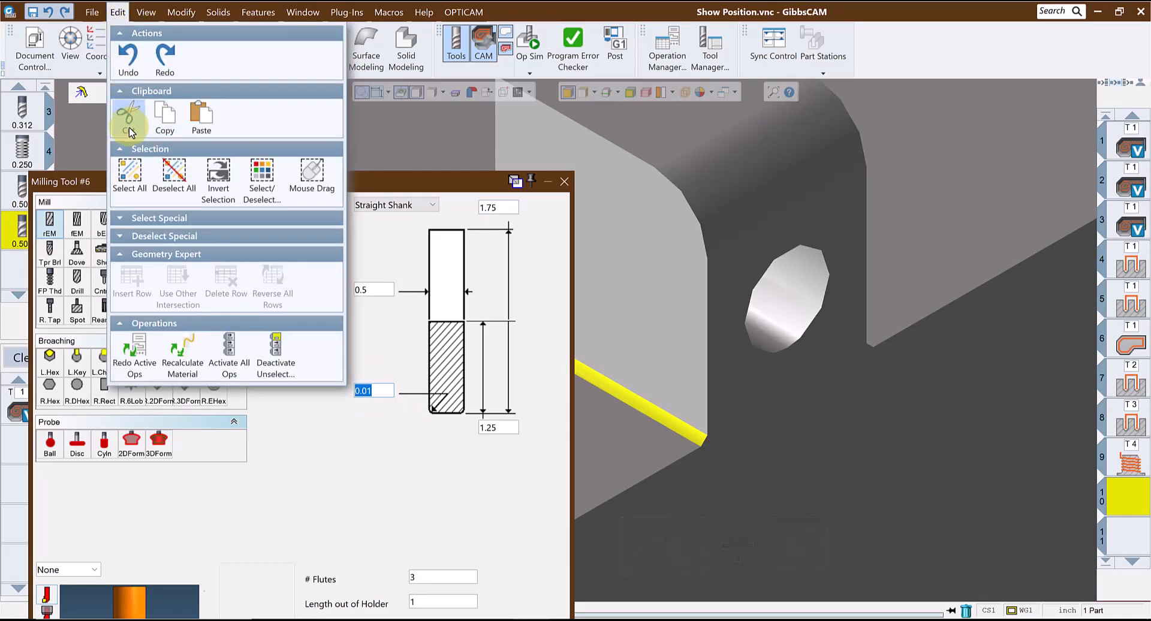
click(202, 123)
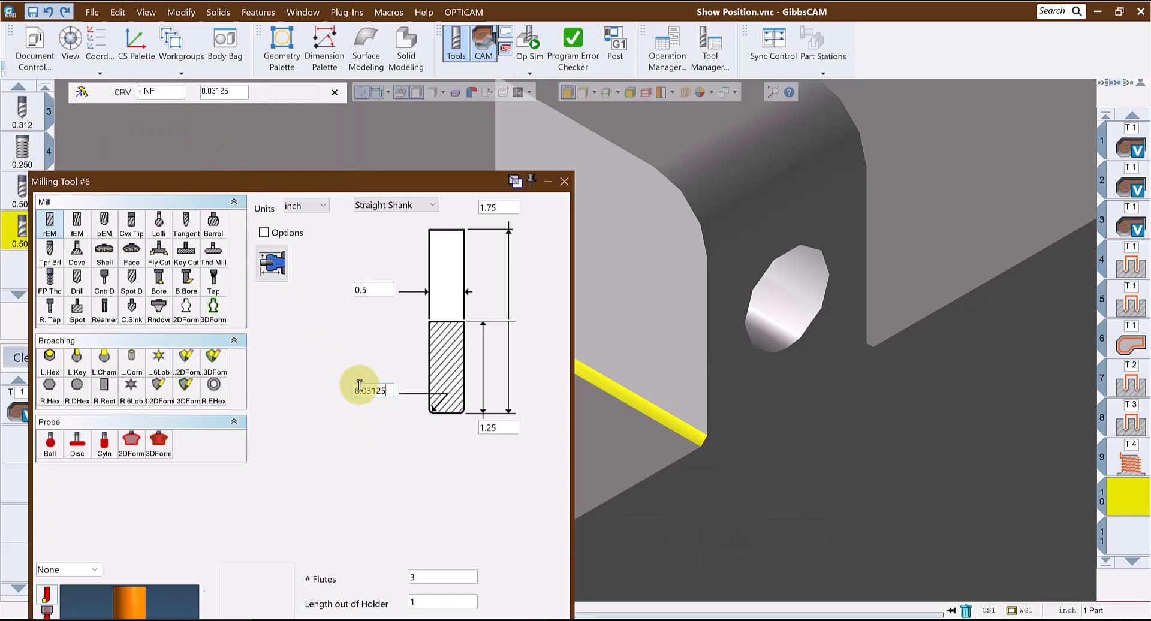
click(565, 181)
Open the Op Sim rendering and run the machining simulation at an adjusted speed through to the end of the program.
scroll(509, 270, down, 5)
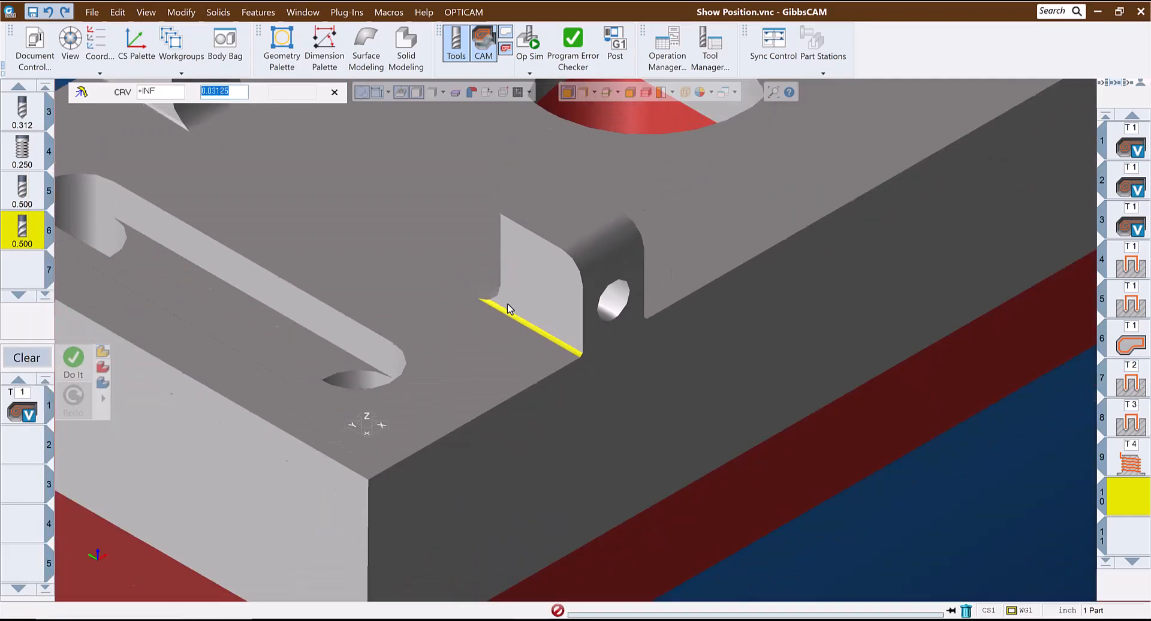
scroll(568, 329, down, 3)
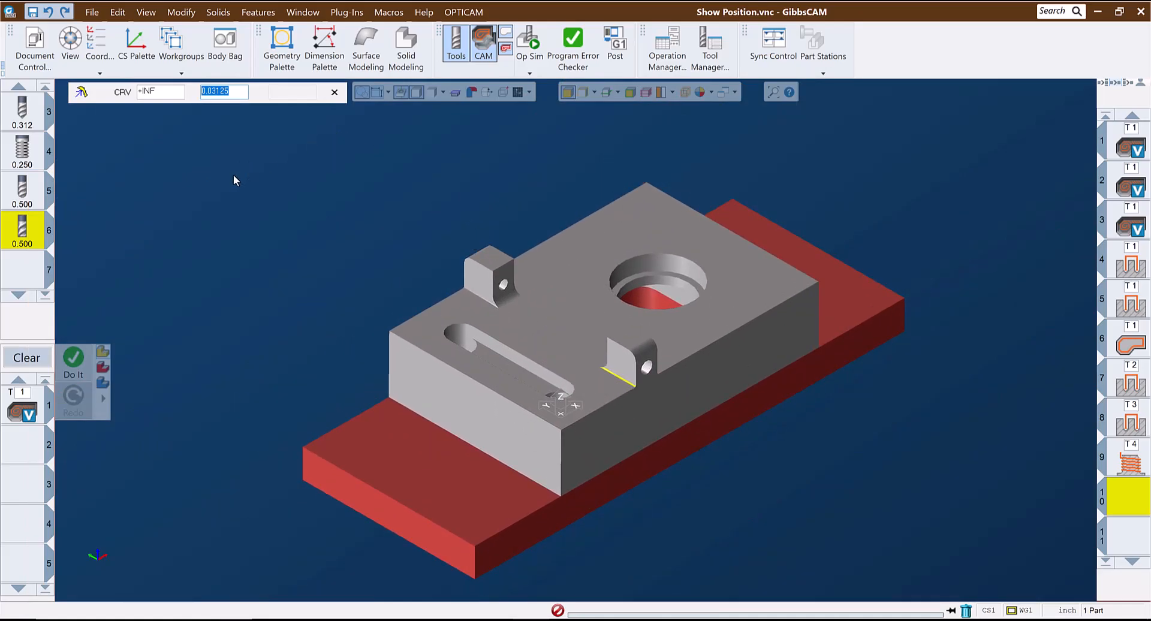
click(525, 43)
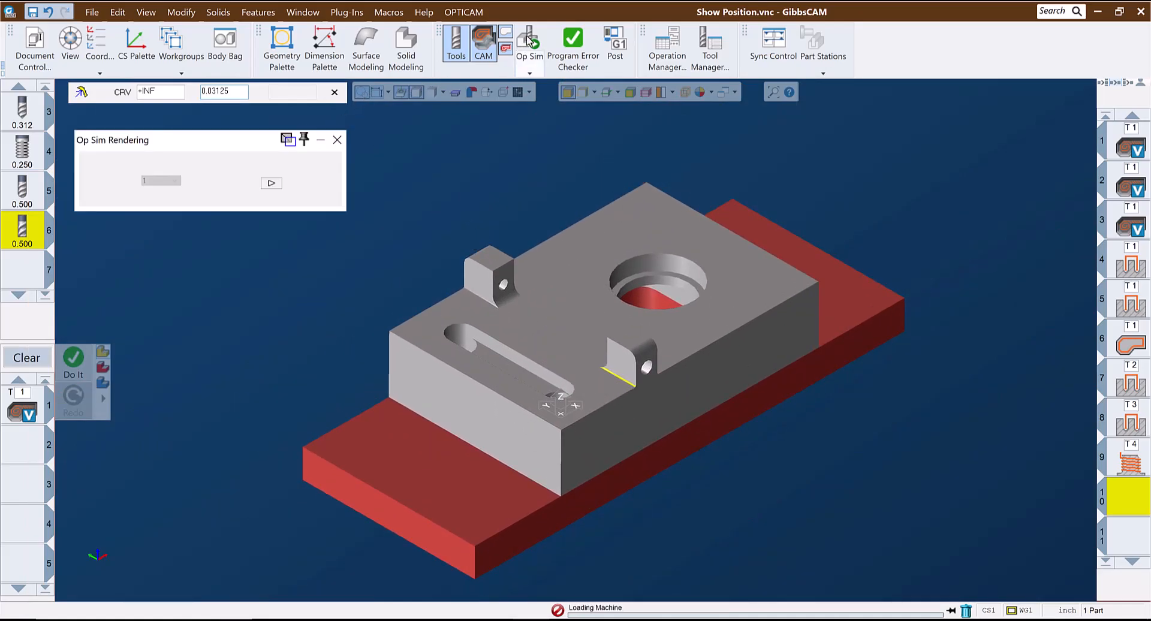
click(270, 184)
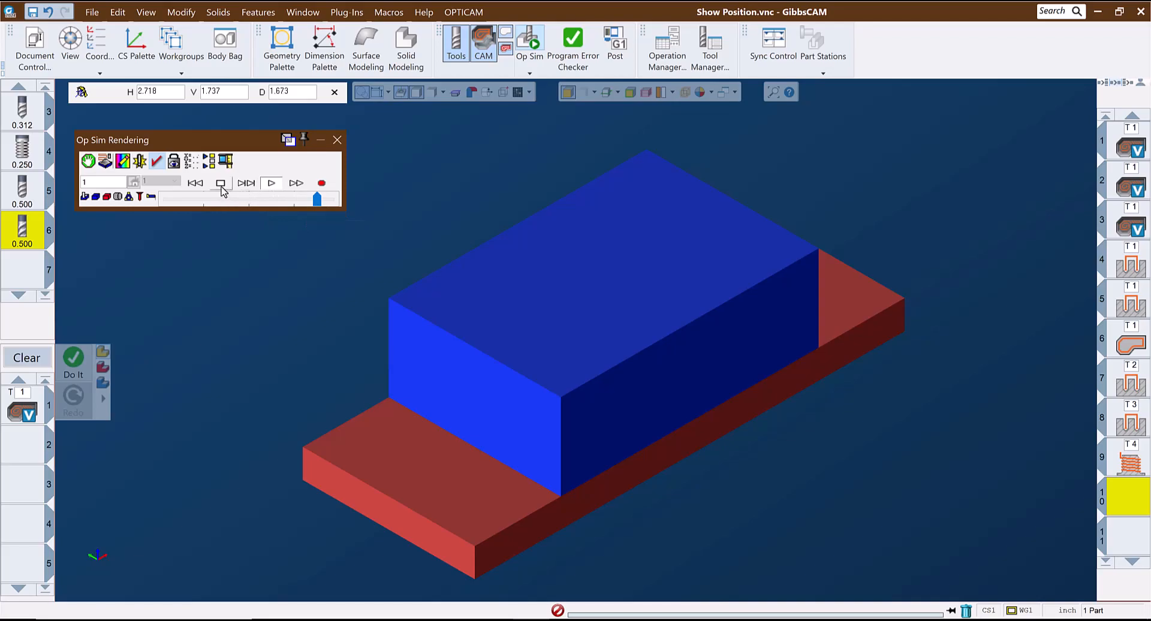
click(257, 199)
drag(258, 199, 302, 200)
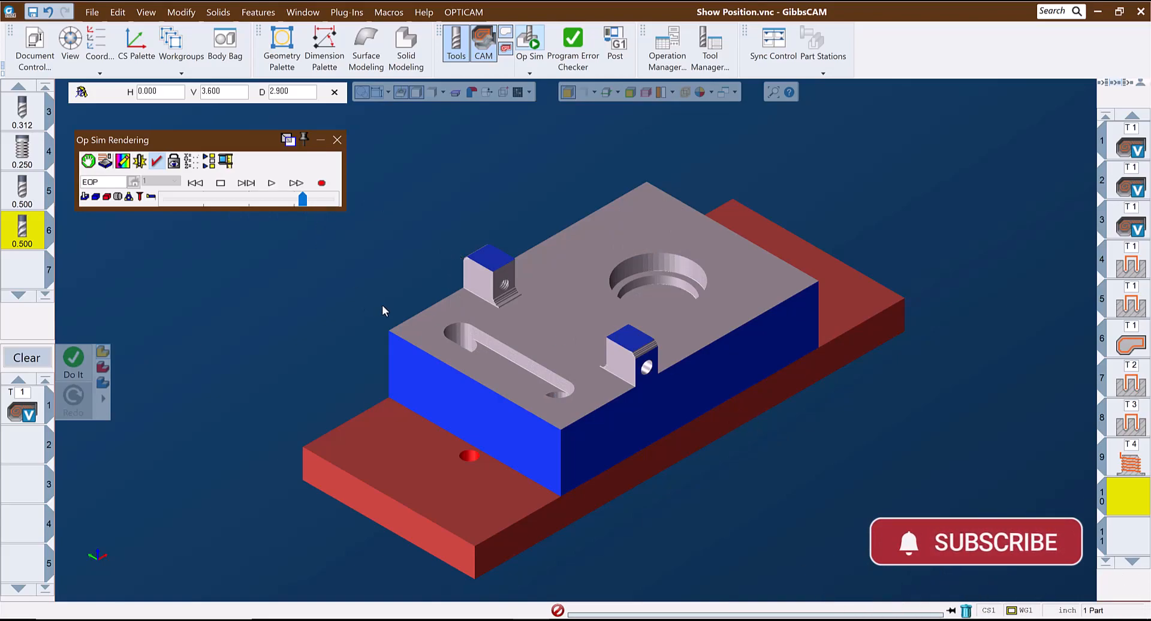
Examine the simulated rear lug and the whole finished part up close, and close the Op Sim rendering.
drag(444, 241, 577, 368)
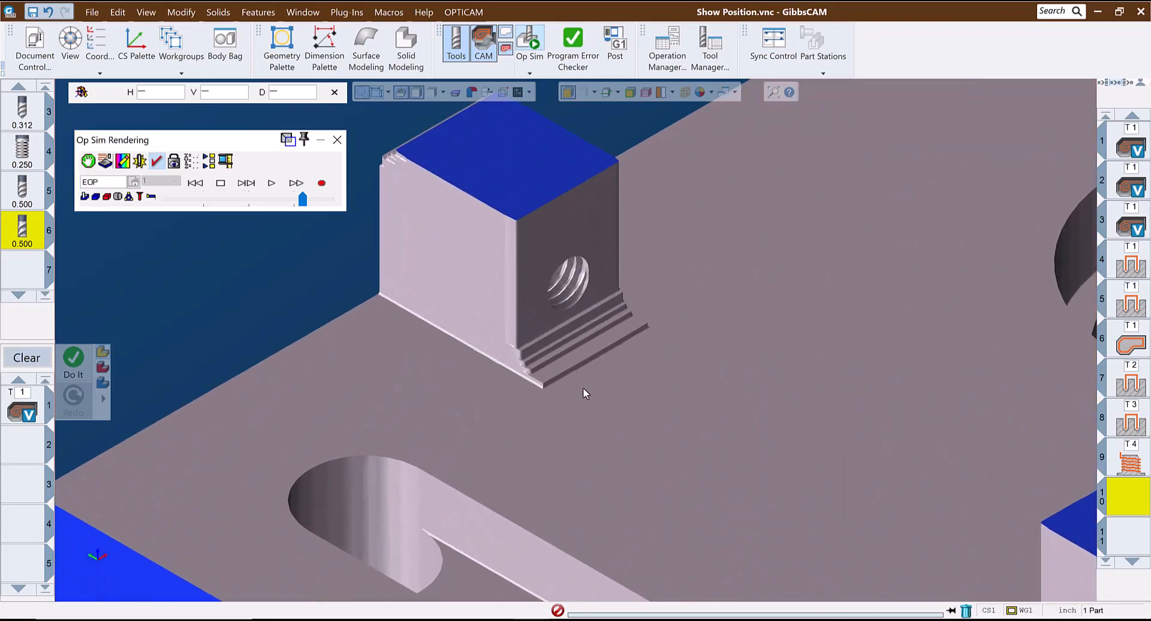
scroll(585, 389, down, 6)
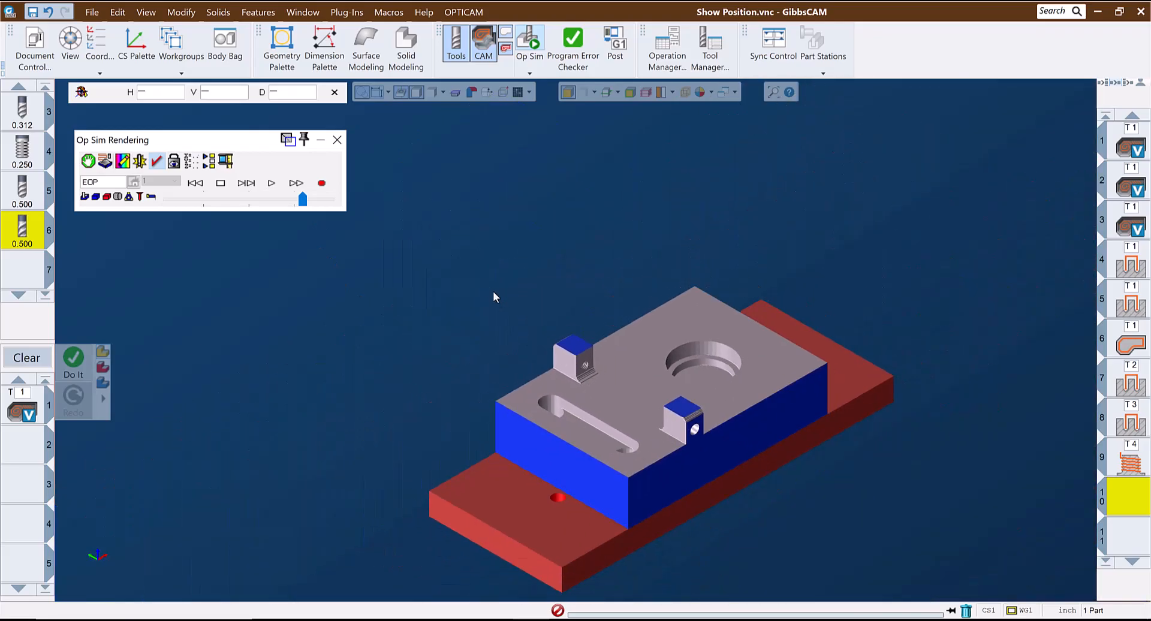
scroll(451, 378, up, 1)
scroll(413, 316, up, 1)
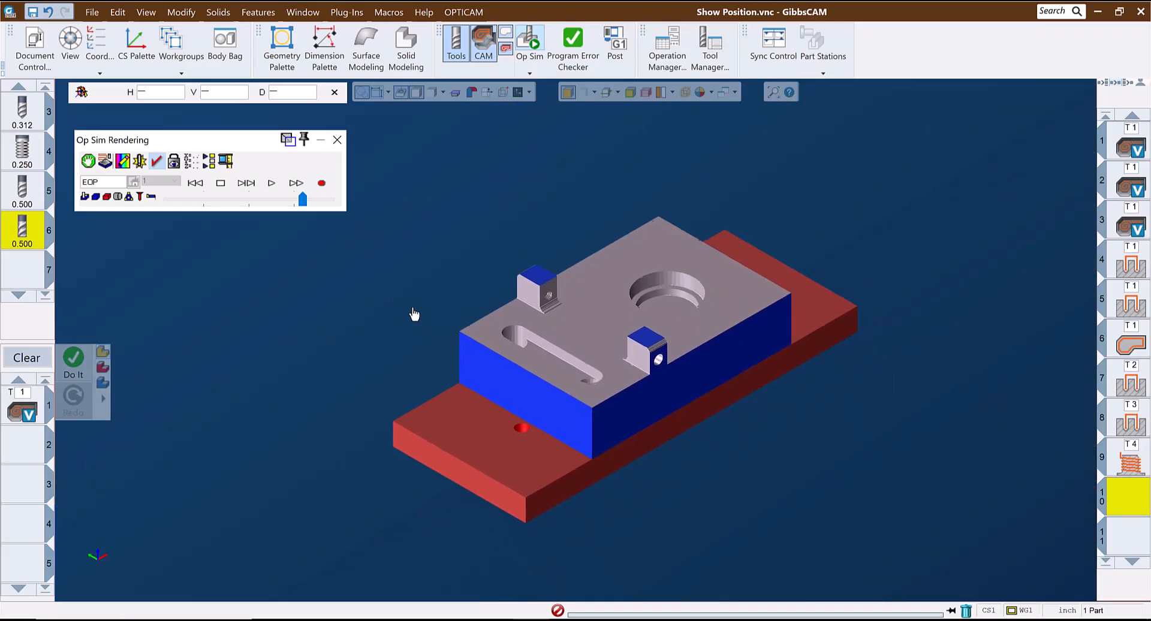
scroll(390, 288, up, 3)
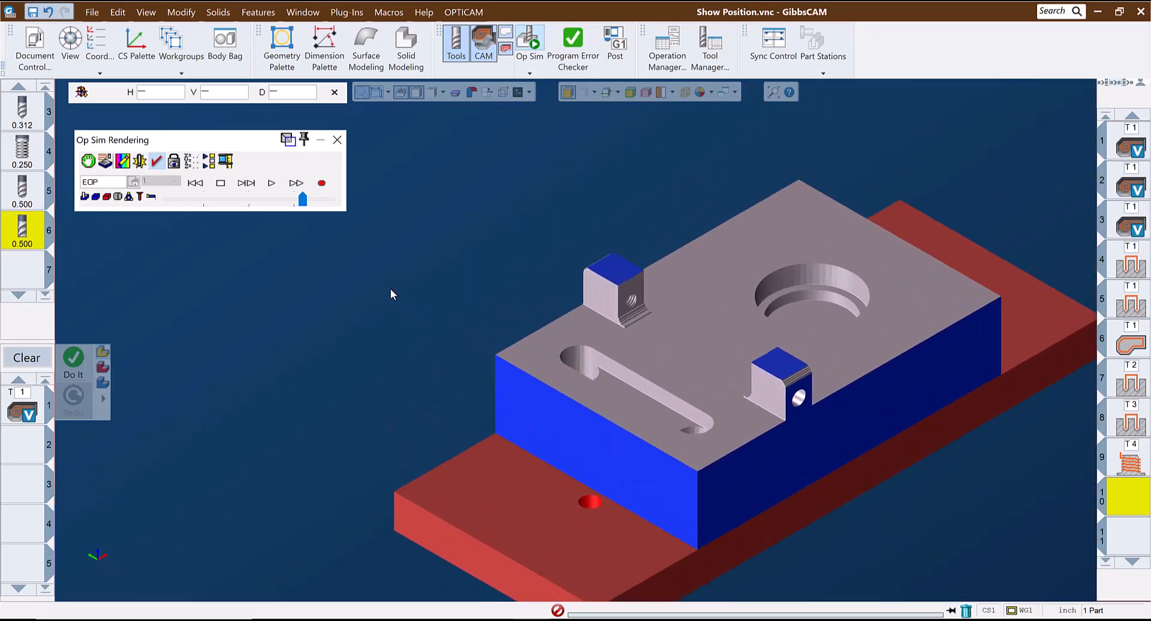
click(336, 140)
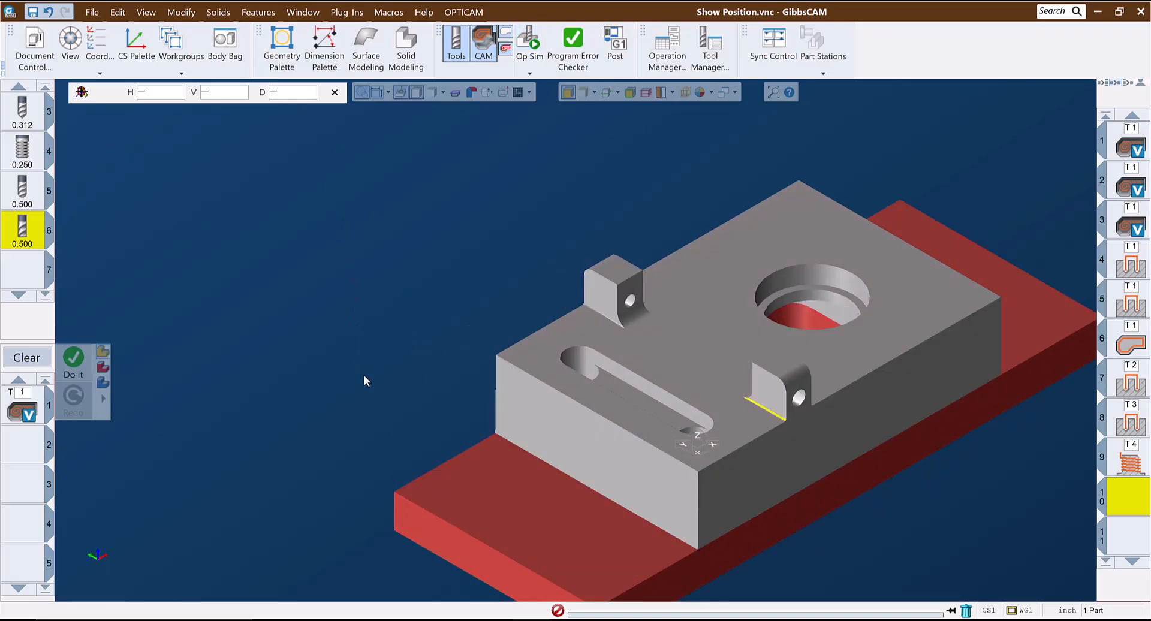